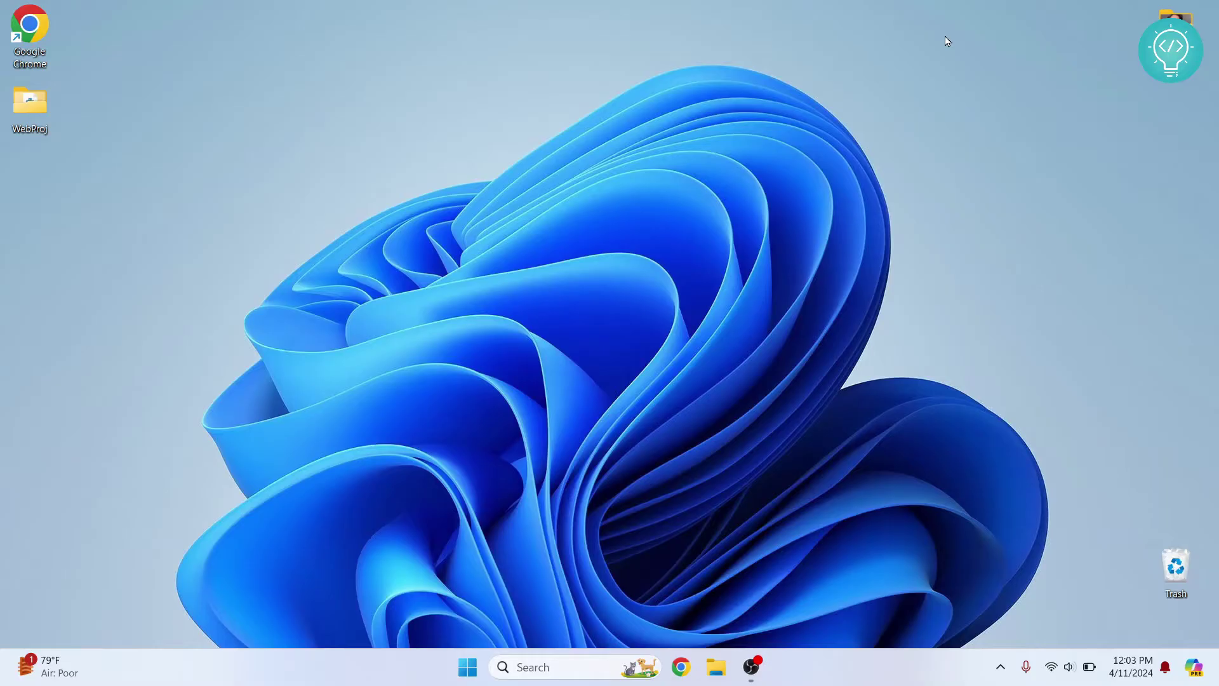
# Open File Explorer's This PC view, showing C: with only 1.03 GB free of 230 GB
pyautogui.press('super+e')
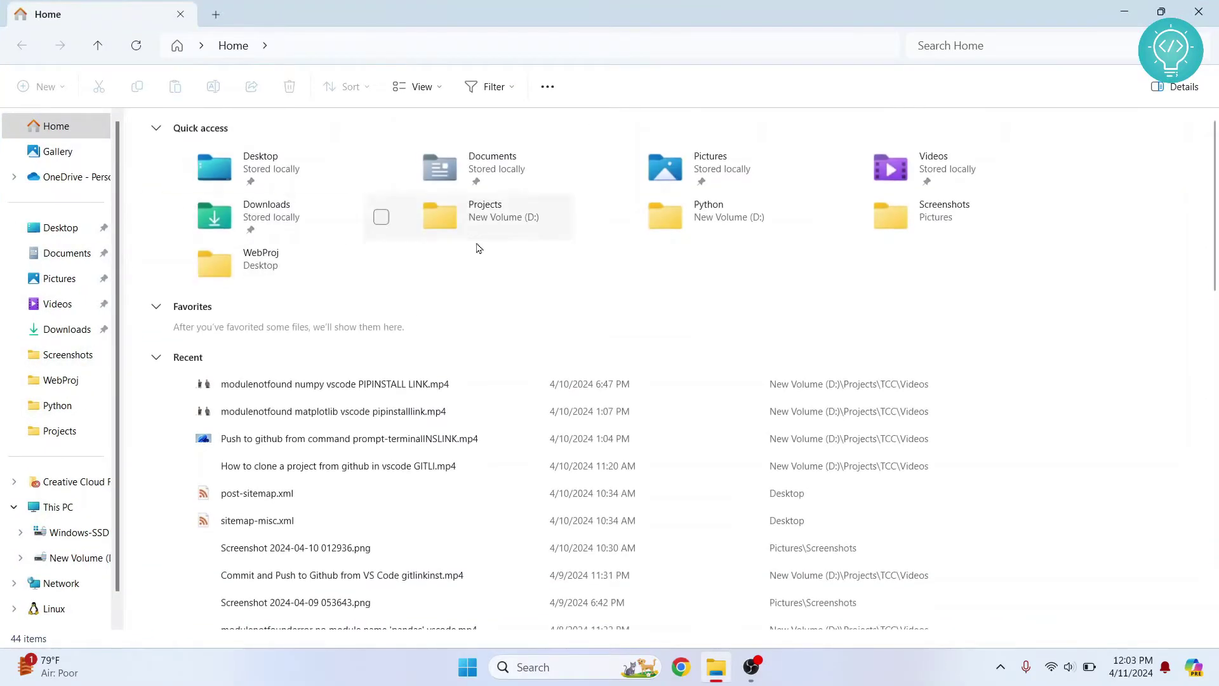
pyautogui.click(58, 506)
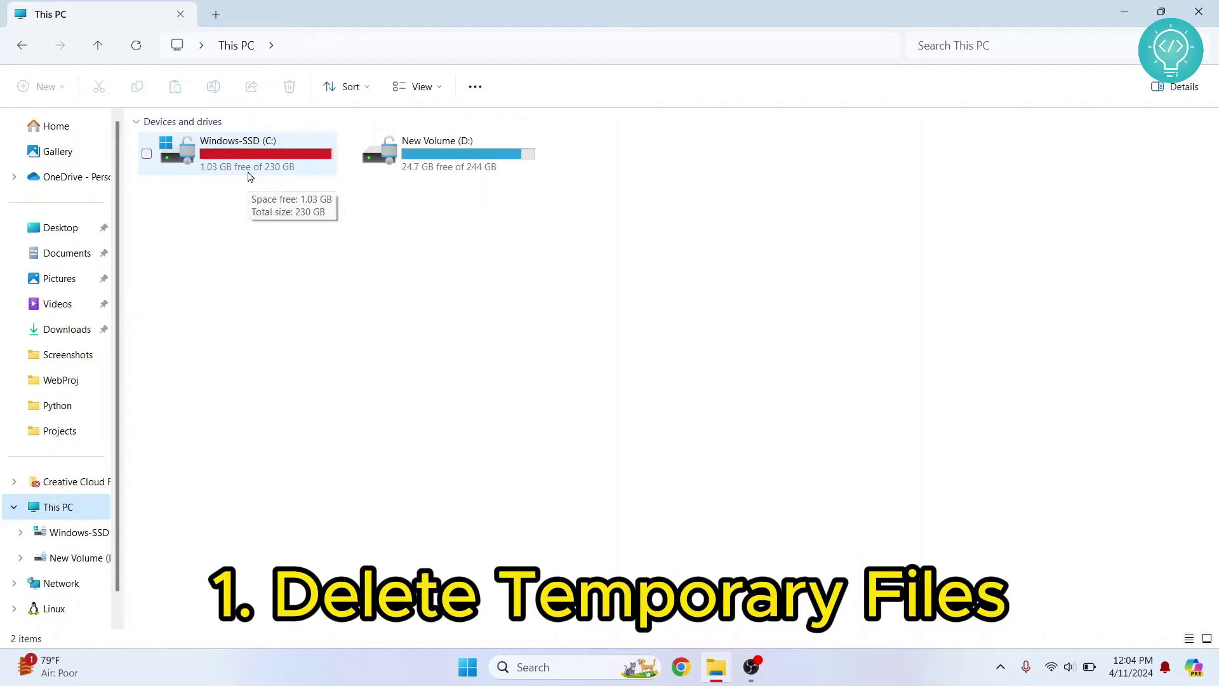
# Open the Windows Temp folder through Run with 'temp', granting access permission
pyautogui.press('super+r')
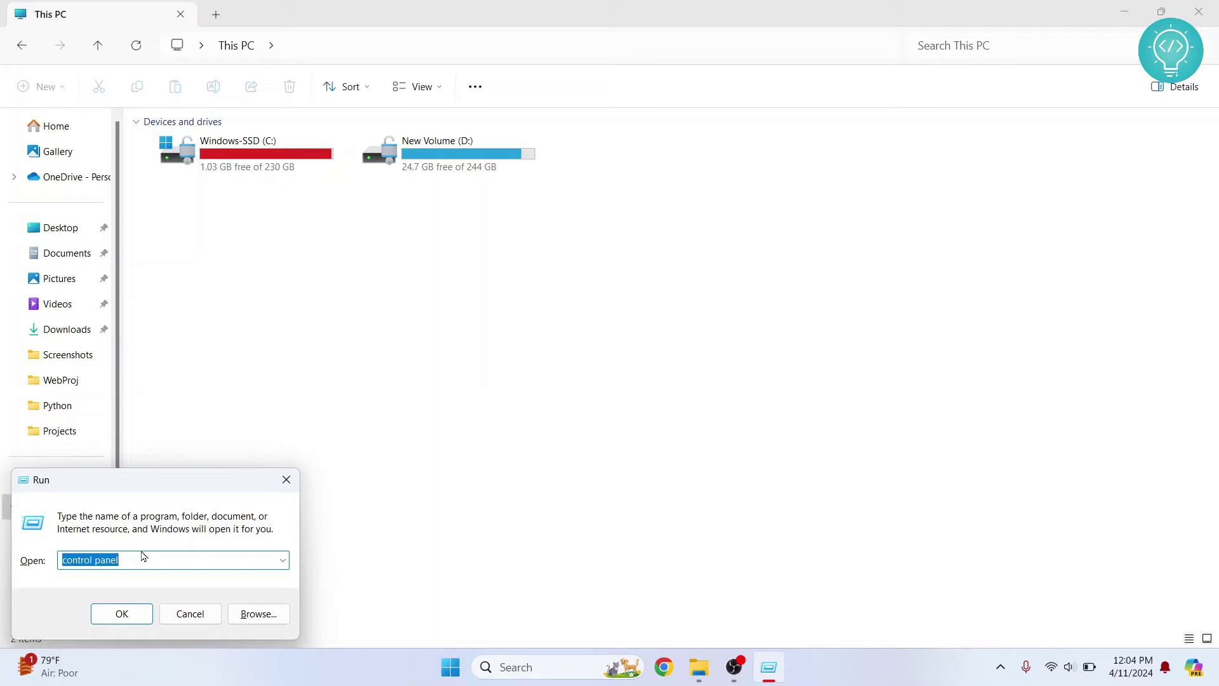
pyautogui.write('temp')
pyautogui.press('Return')
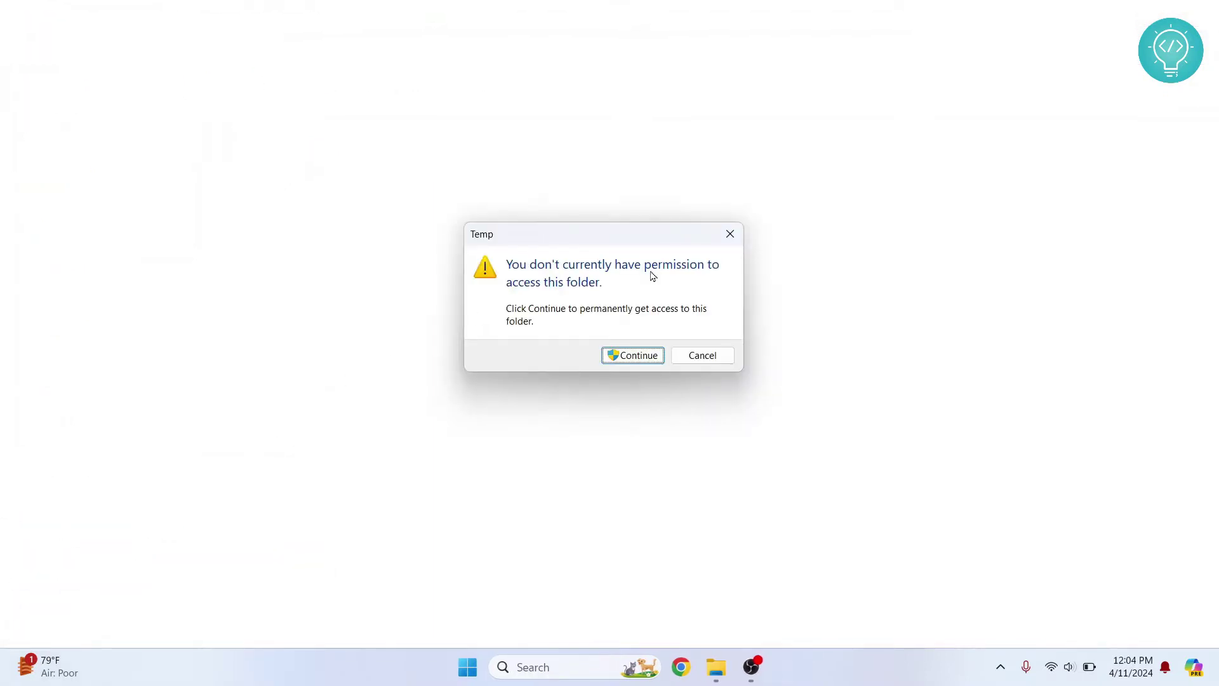
pyautogui.click(630, 353)
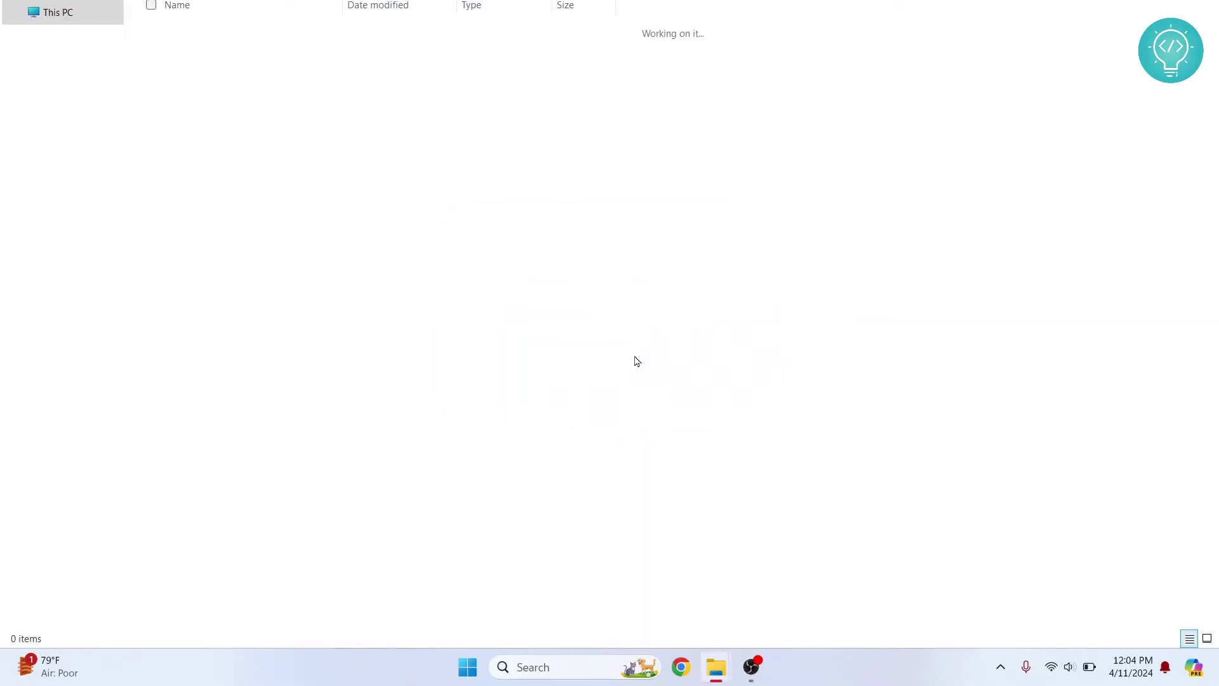
pyautogui.scroll(-20, 406, 375)
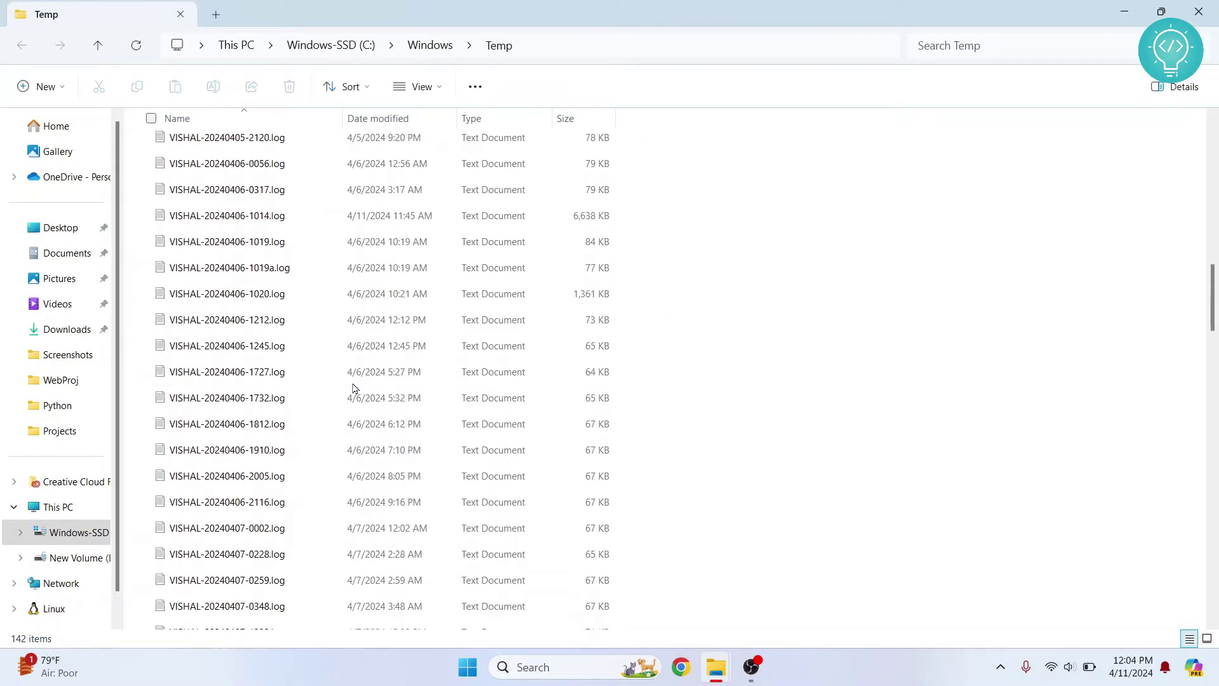
pyautogui.scroll(-5, 354, 388)
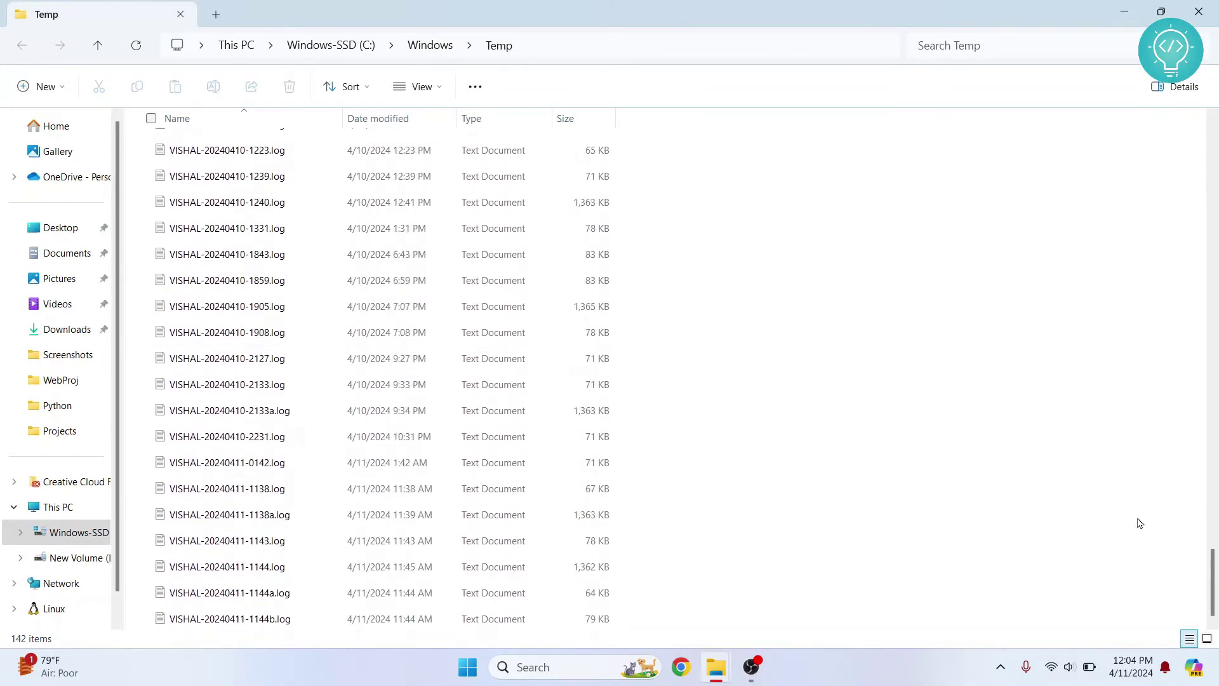
pyautogui.click(1215, 371)
pyautogui.scroll(20, 950, 297)
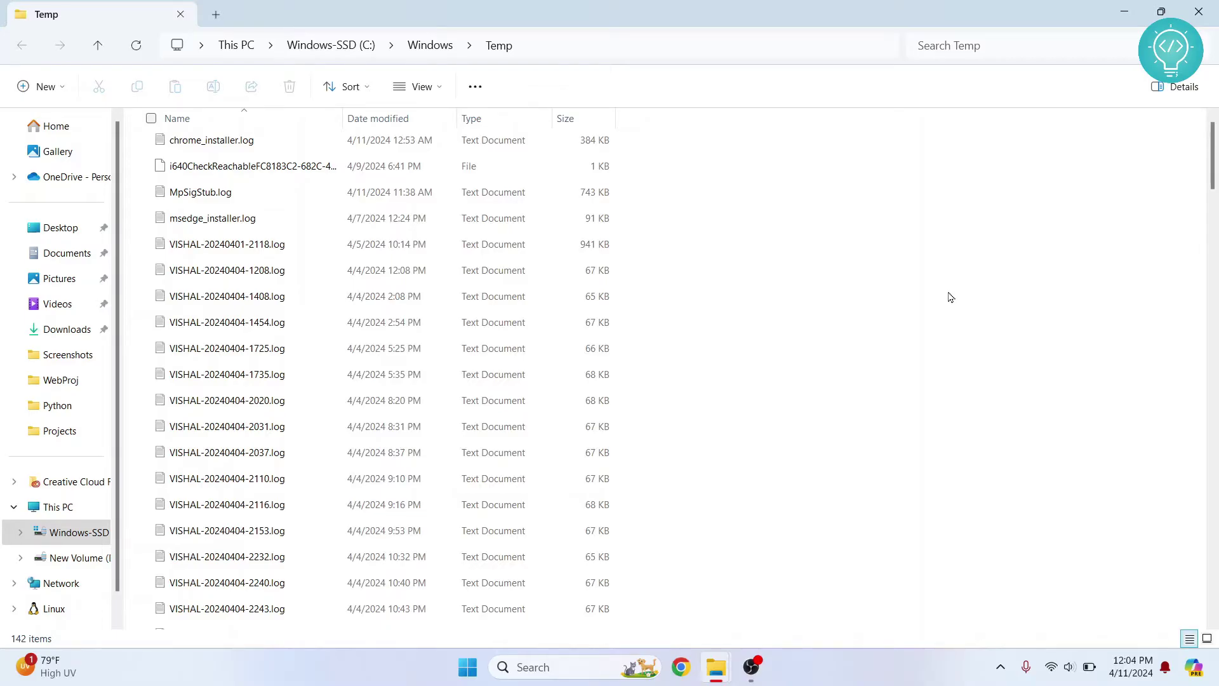
# Delete all Temp files except the in-use log, then return to This PC (1.02 GB free)
pyautogui.hotkey('ctrl', 'a')
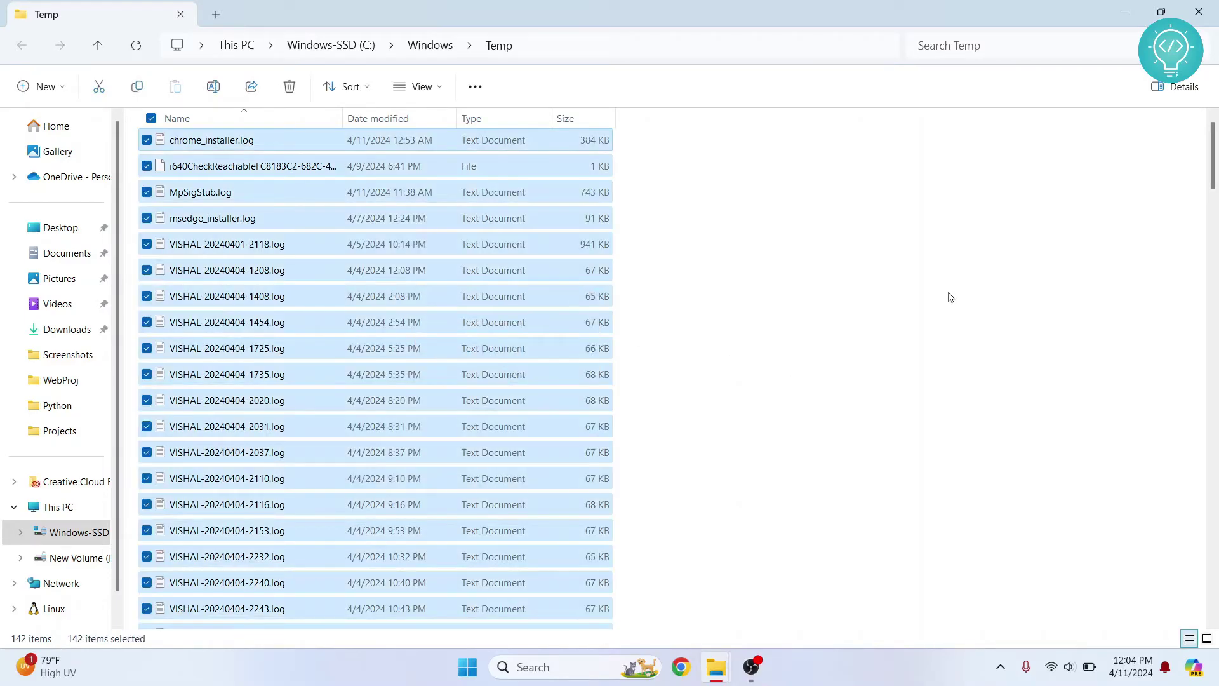
pyautogui.press('Delete')
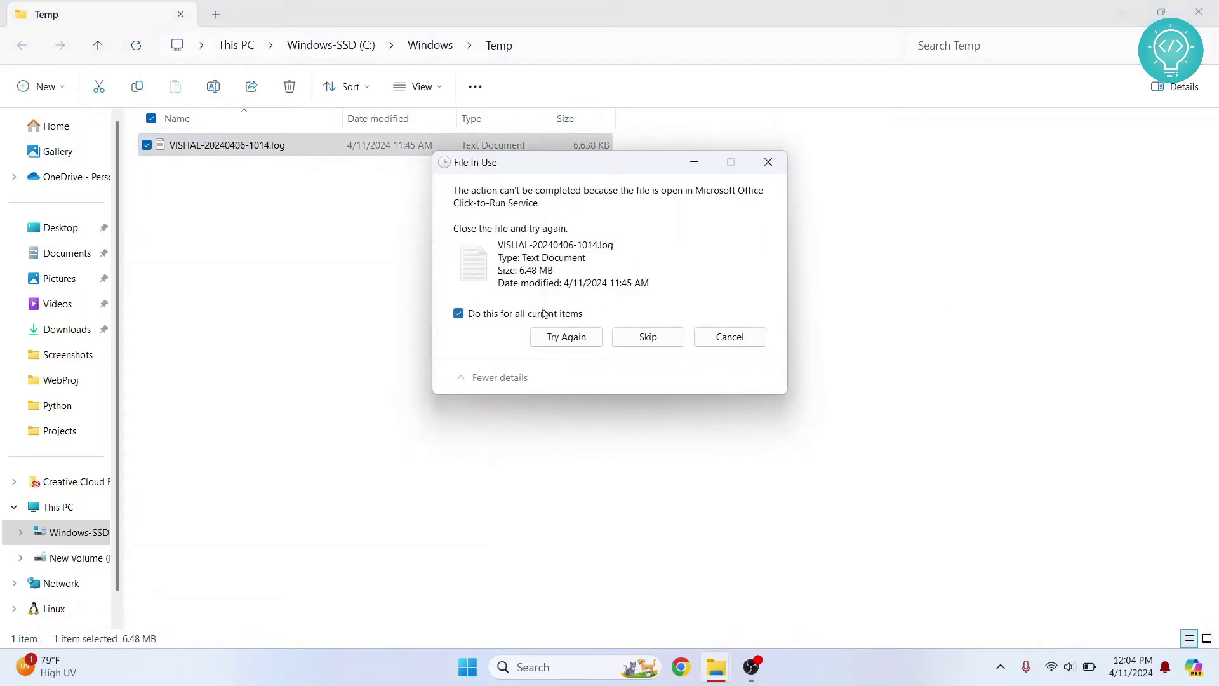
pyautogui.click(598, 343)
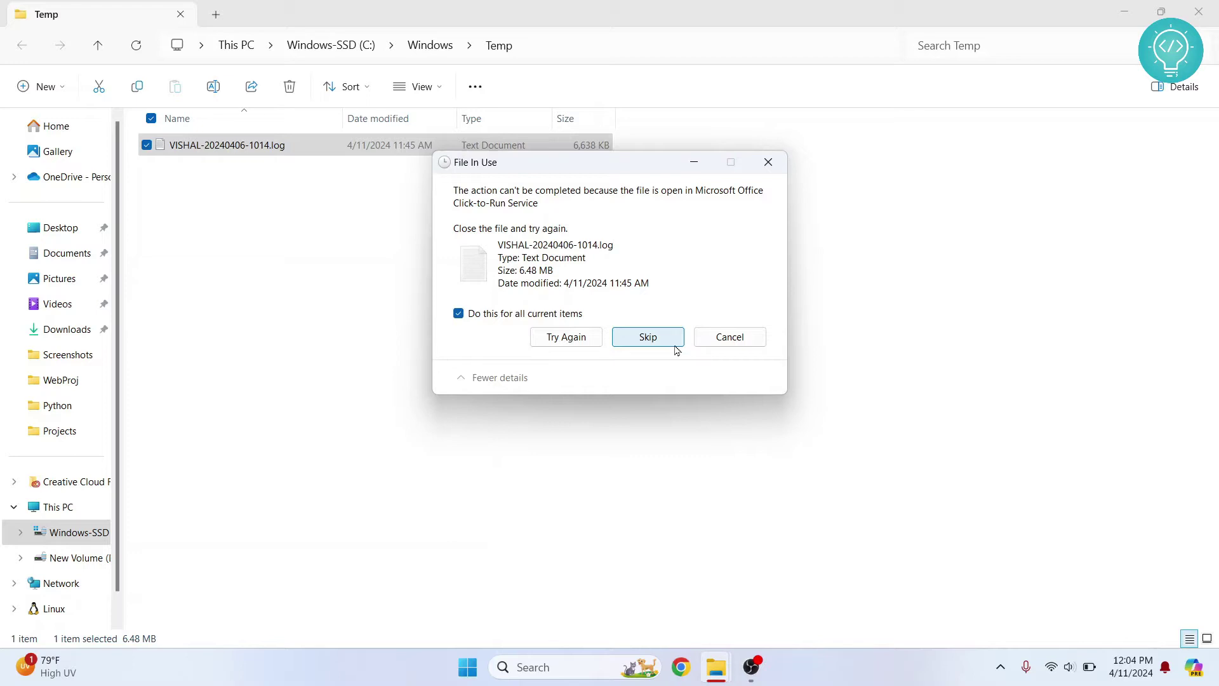
pyautogui.click(639, 337)
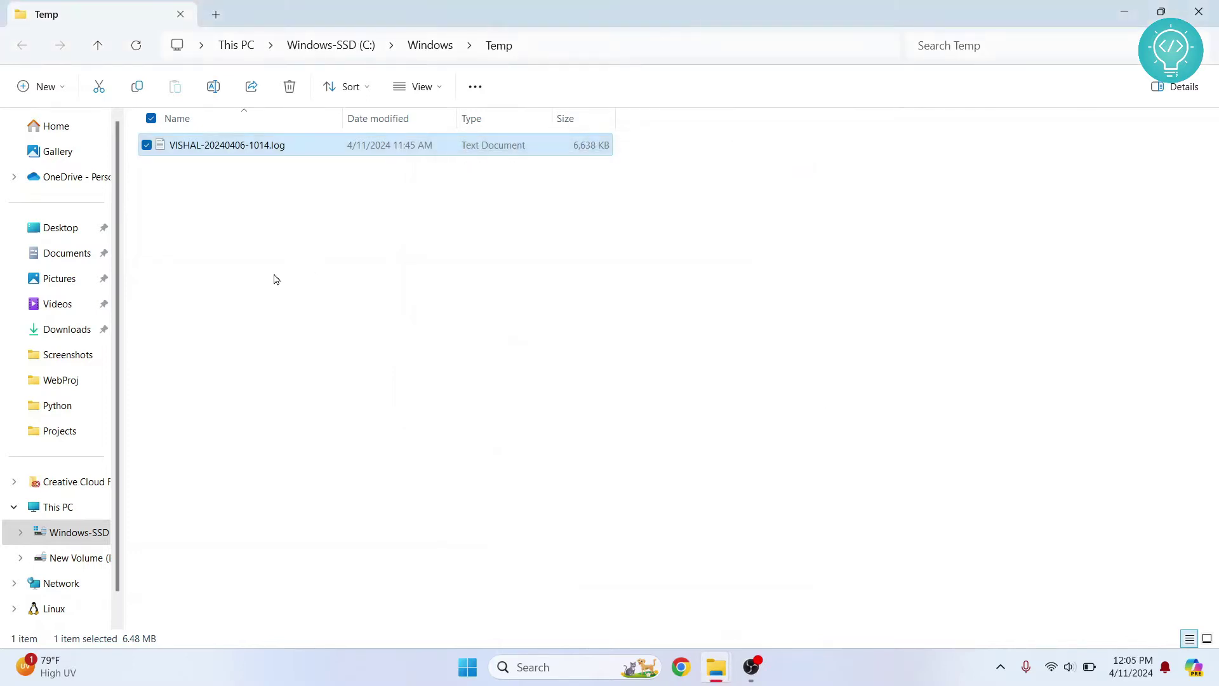
pyautogui.click(276, 279)
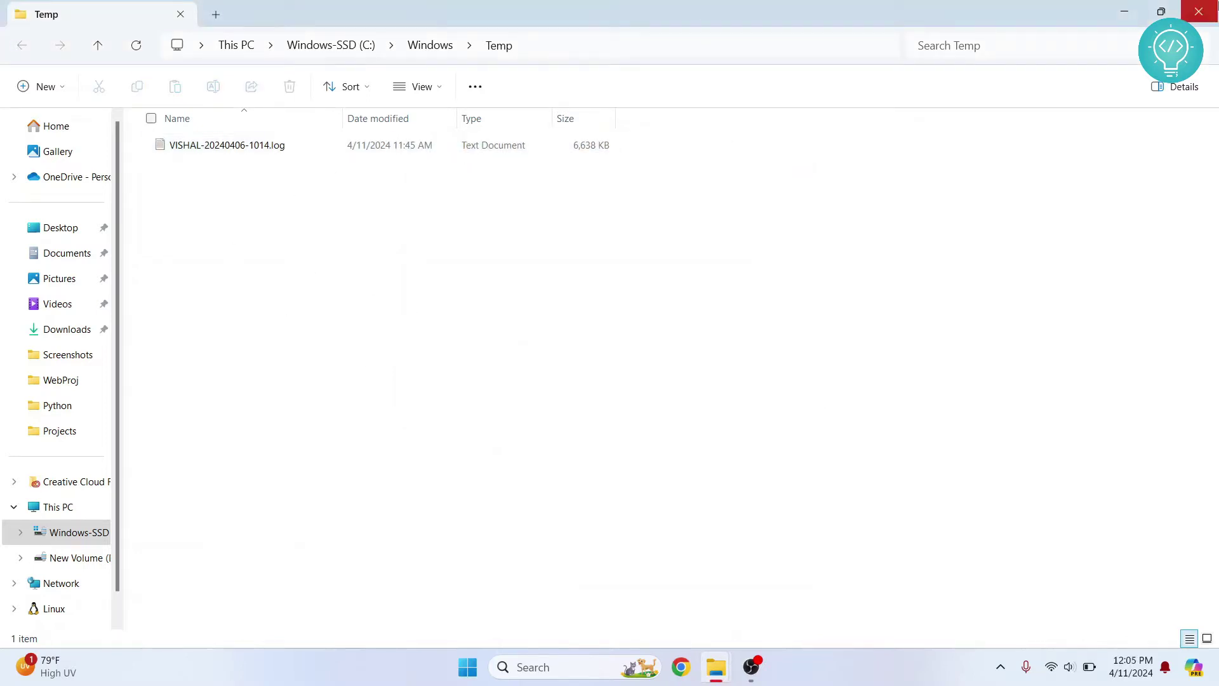
pyautogui.click(58, 507)
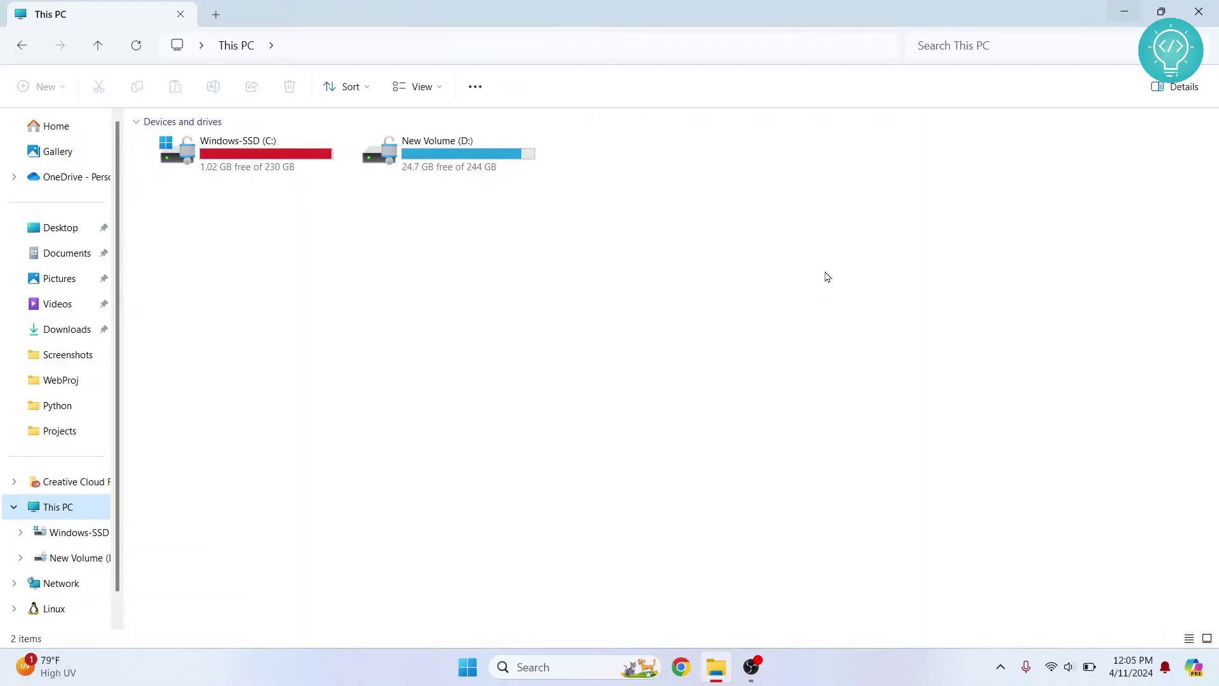
# Open the user's local Temp folder through Run with '%temp%'
pyautogui.press('super+r')
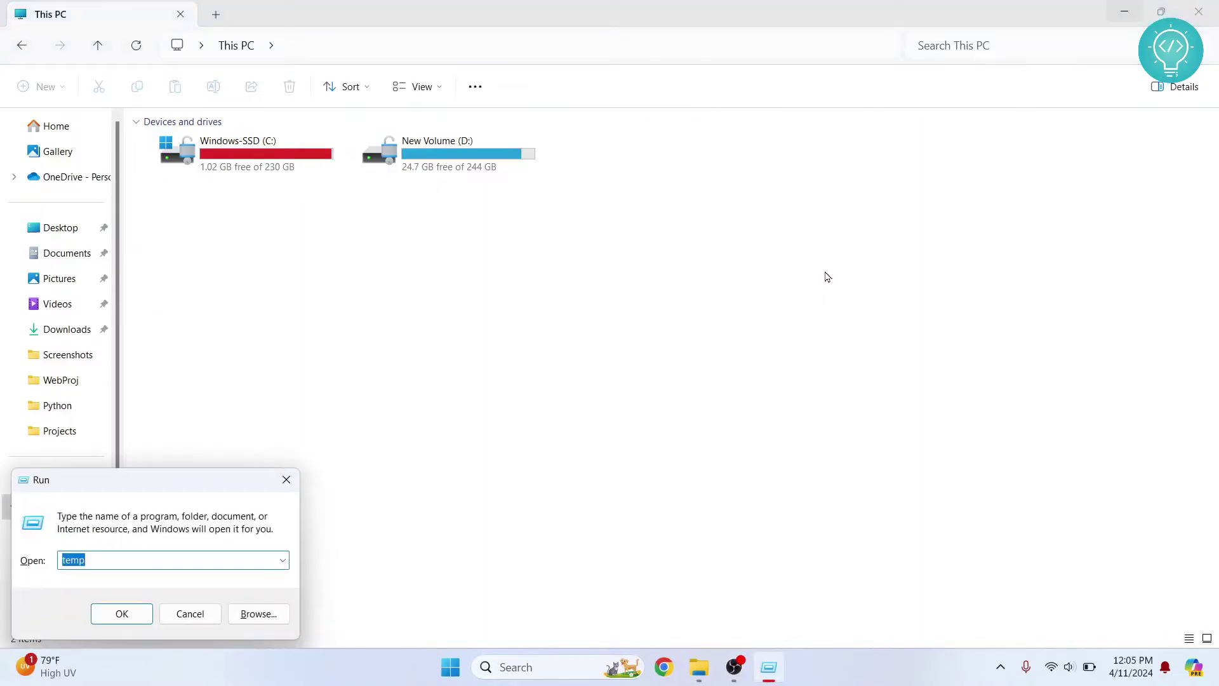
pyautogui.press('Home')
pyautogui.write('%')
pyautogui.press('Return')
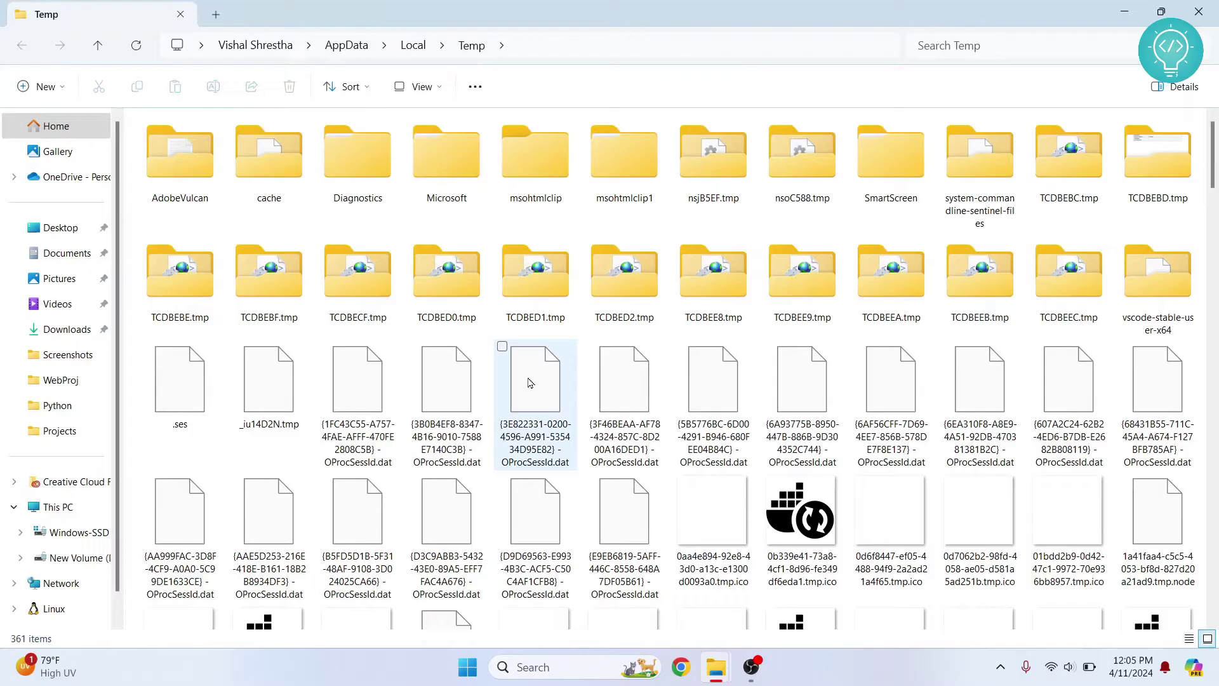
pyautogui.scroll(-5, 531, 393)
pyautogui.scroll(-10, 676, 440)
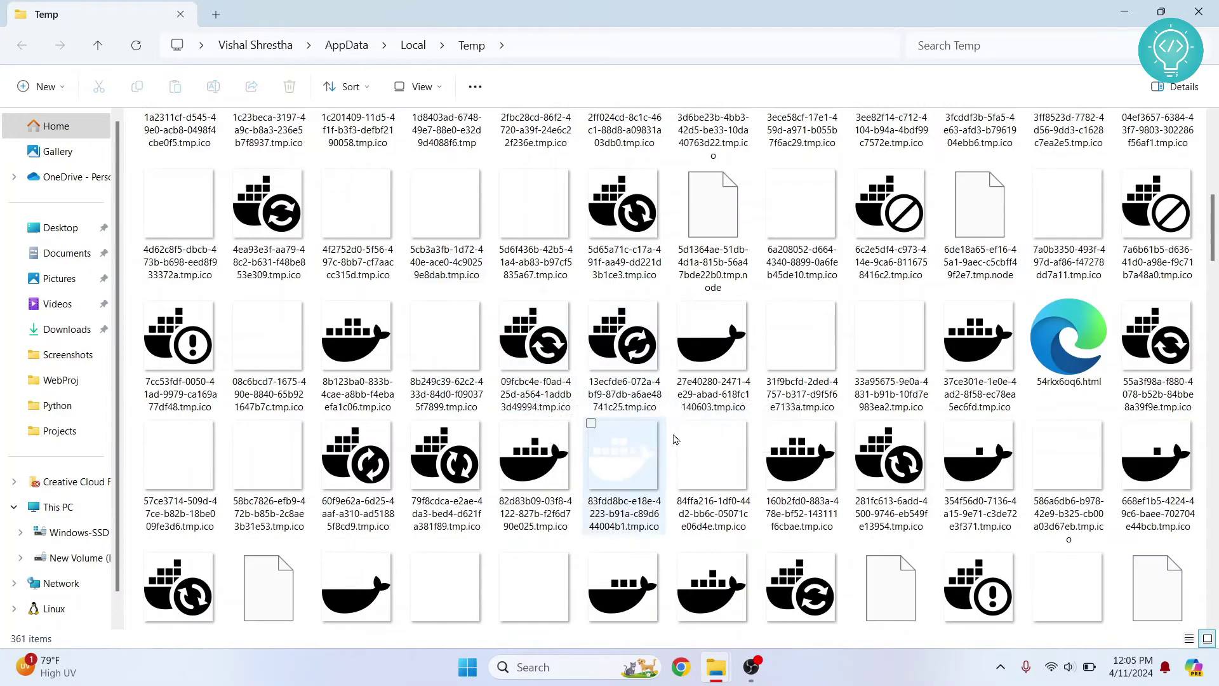
pyautogui.scroll(-10, 675, 439)
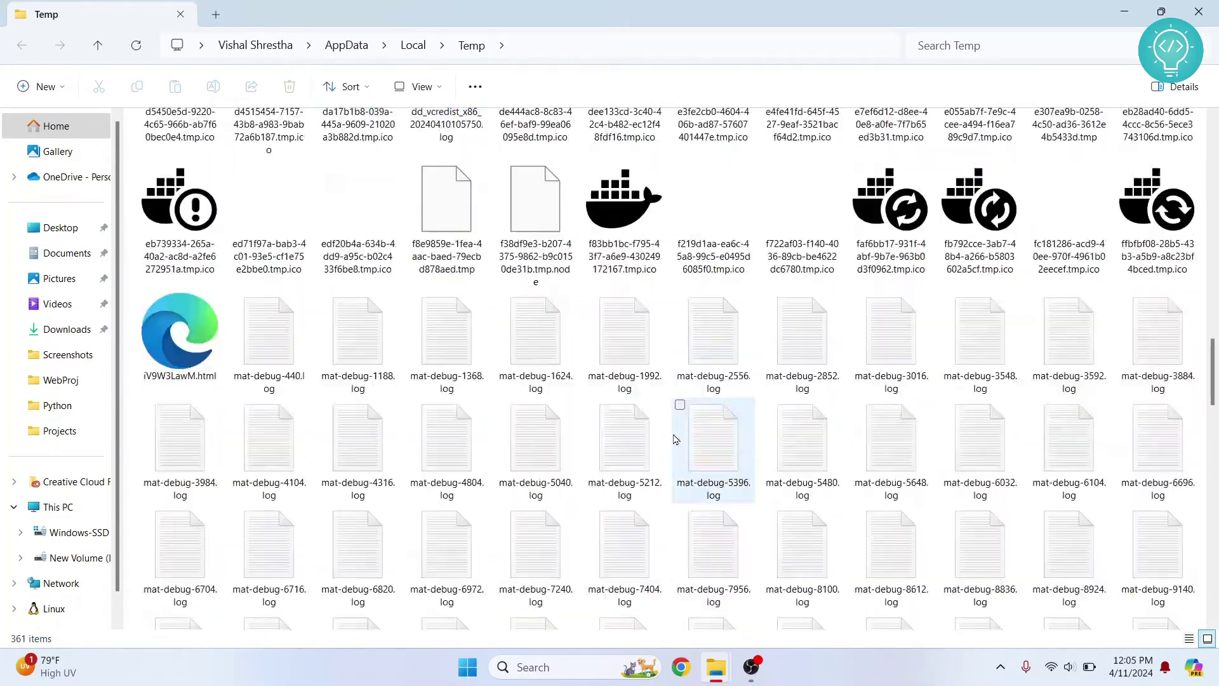
pyautogui.scroll(15, 676, 439)
pyautogui.scroll(10, 676, 439)
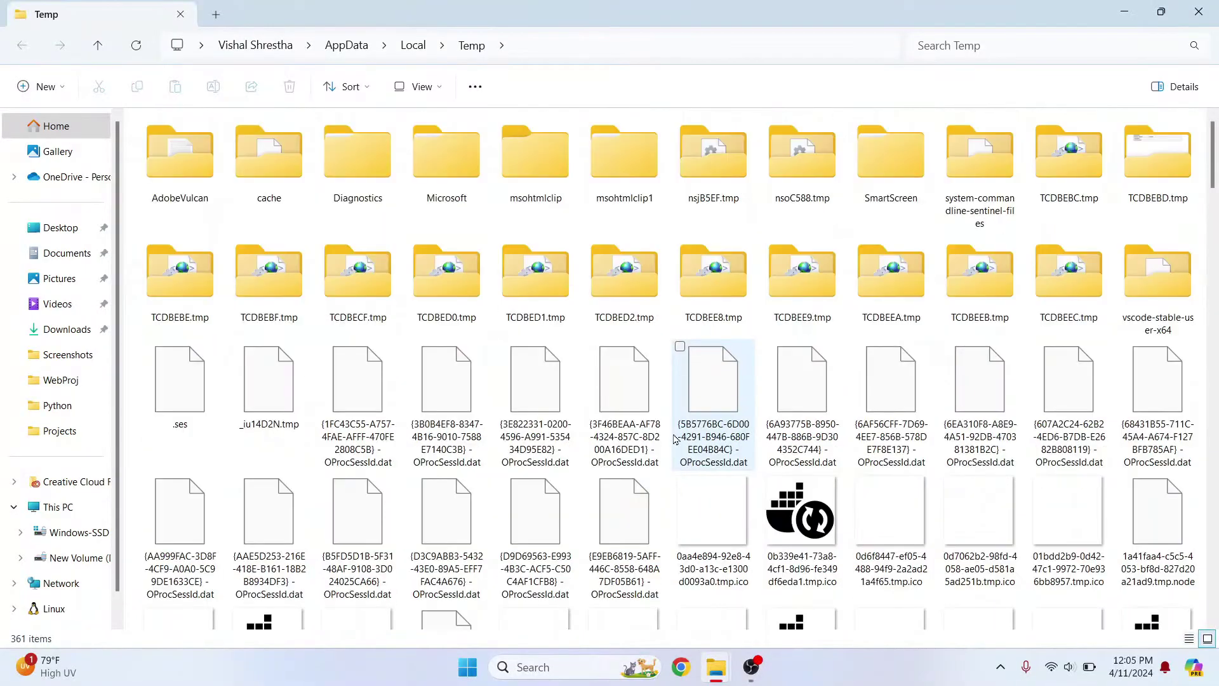
# Delete all 361 Temp items, skipping the seven files still in use
pyautogui.hotkey('ctrl', 'a')
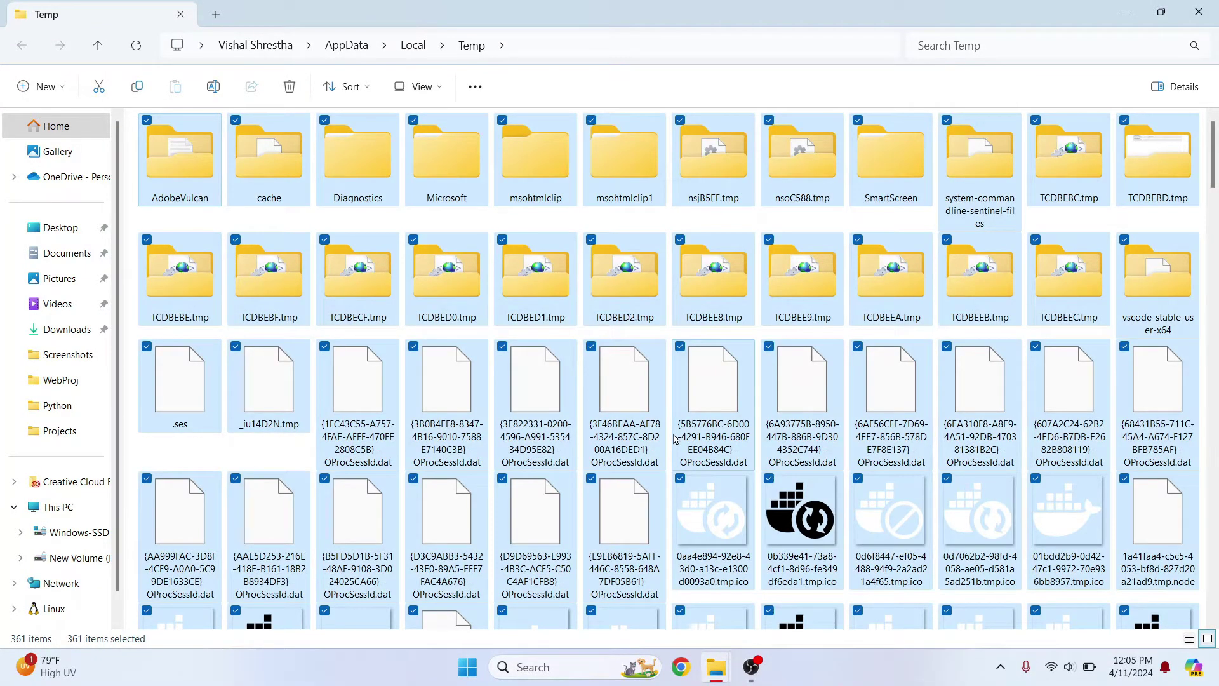
pyautogui.press('Delete')
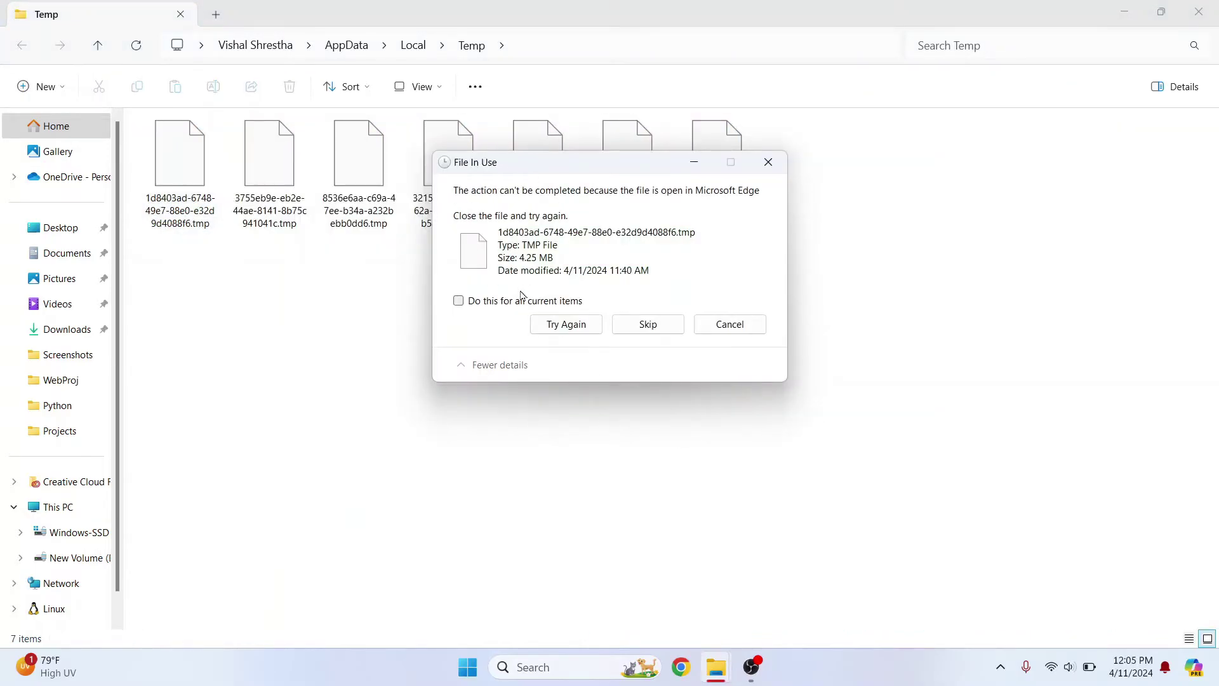
pyautogui.click(521, 300)
pyautogui.click(645, 324)
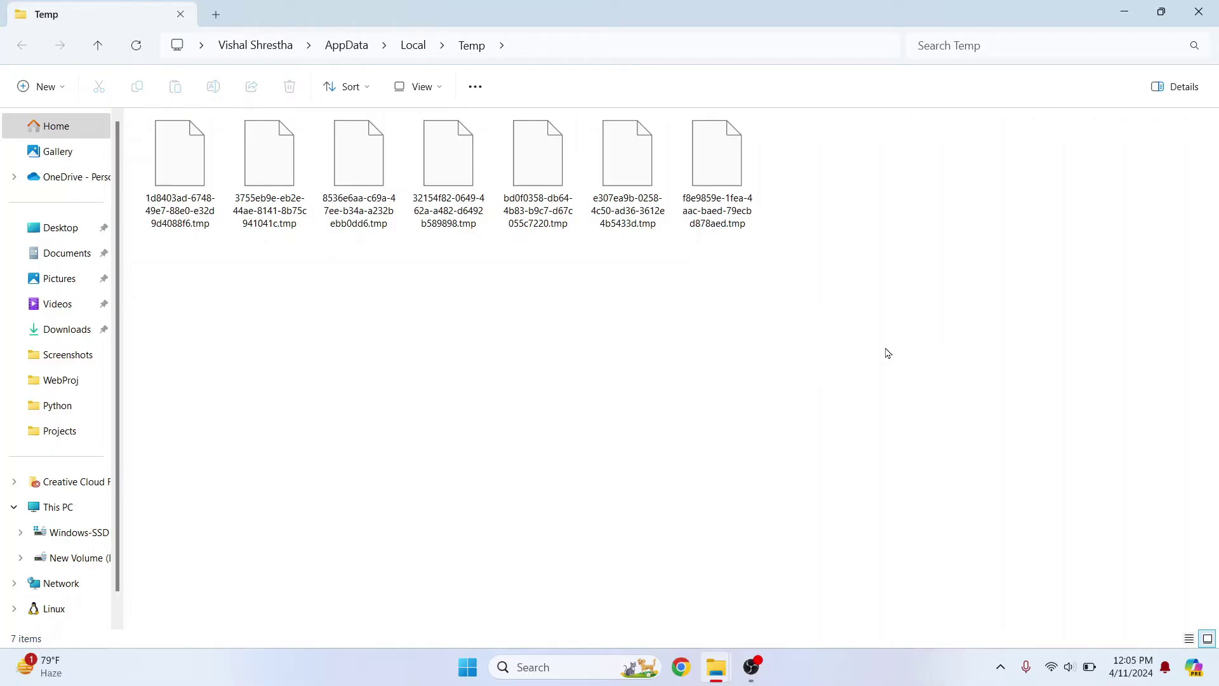
# Open the Windows Prefetch folder through Run and grant permanent access to it
pyautogui.press('super+r')
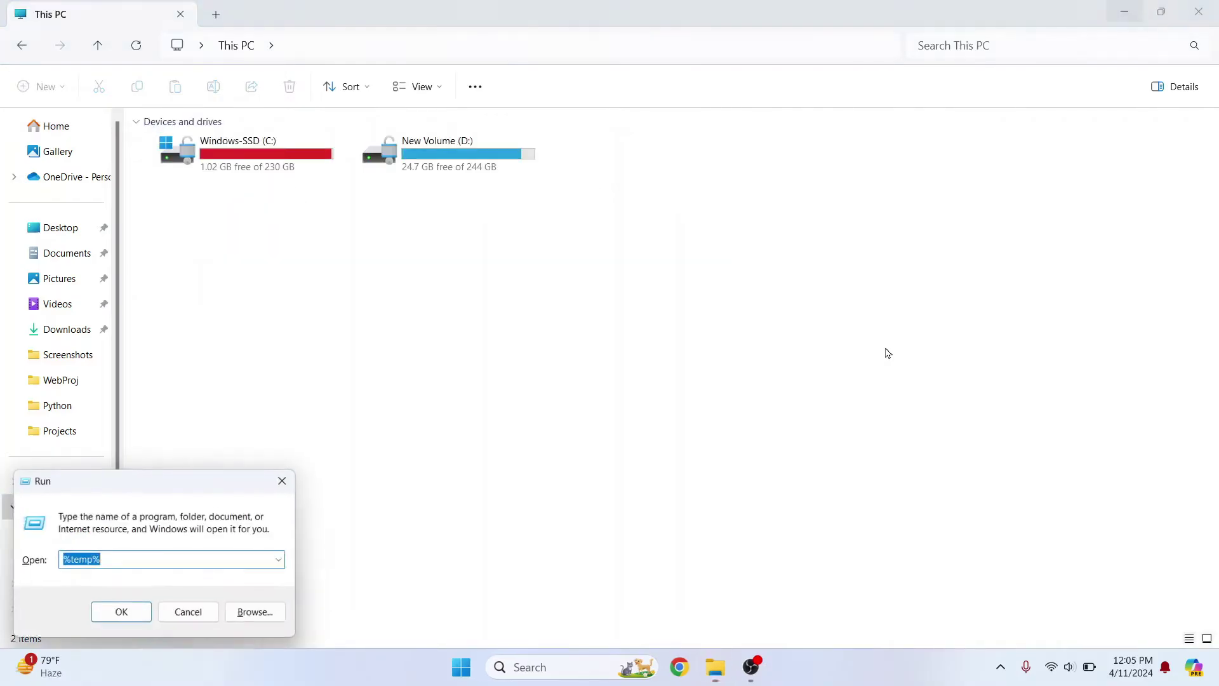
pyautogui.write('prefecth')
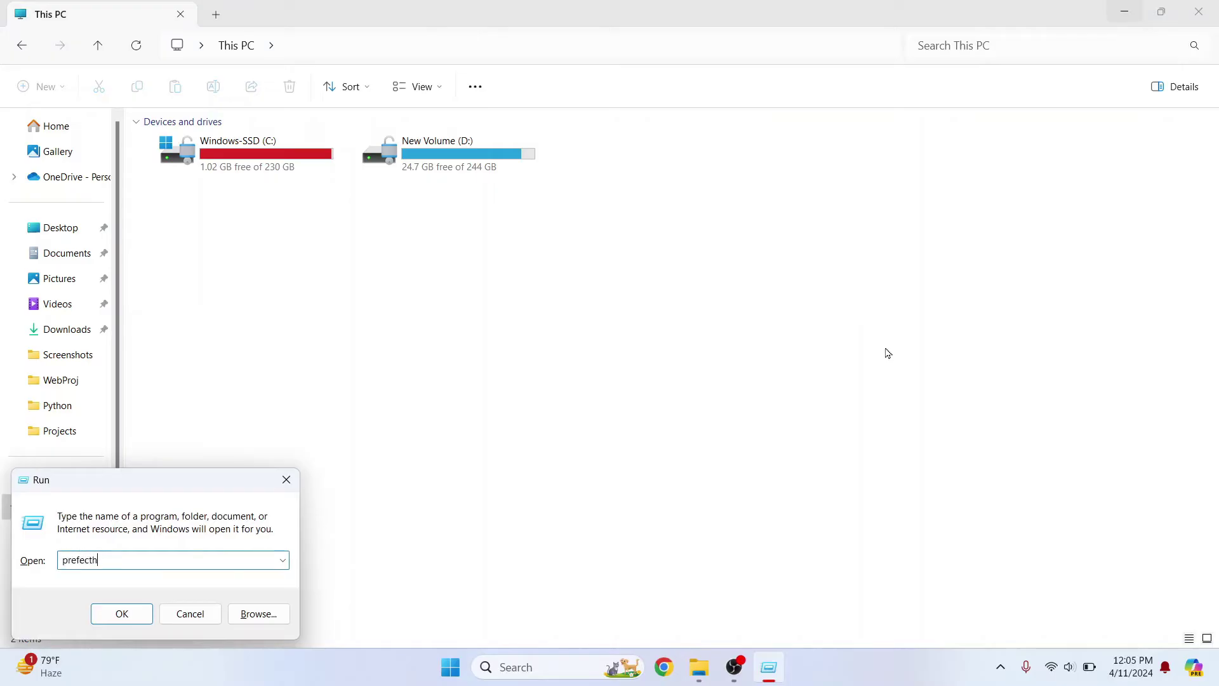
pyautogui.press('BackSpace')
pyautogui.press('Return')
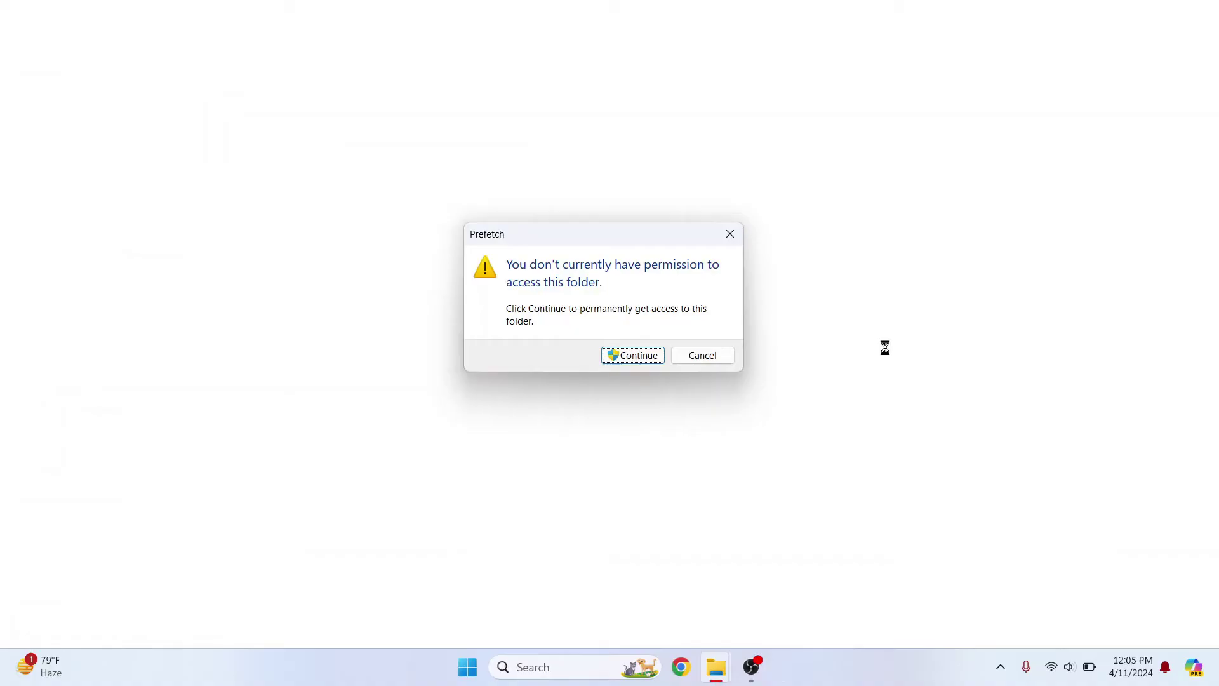
pyautogui.click(642, 361)
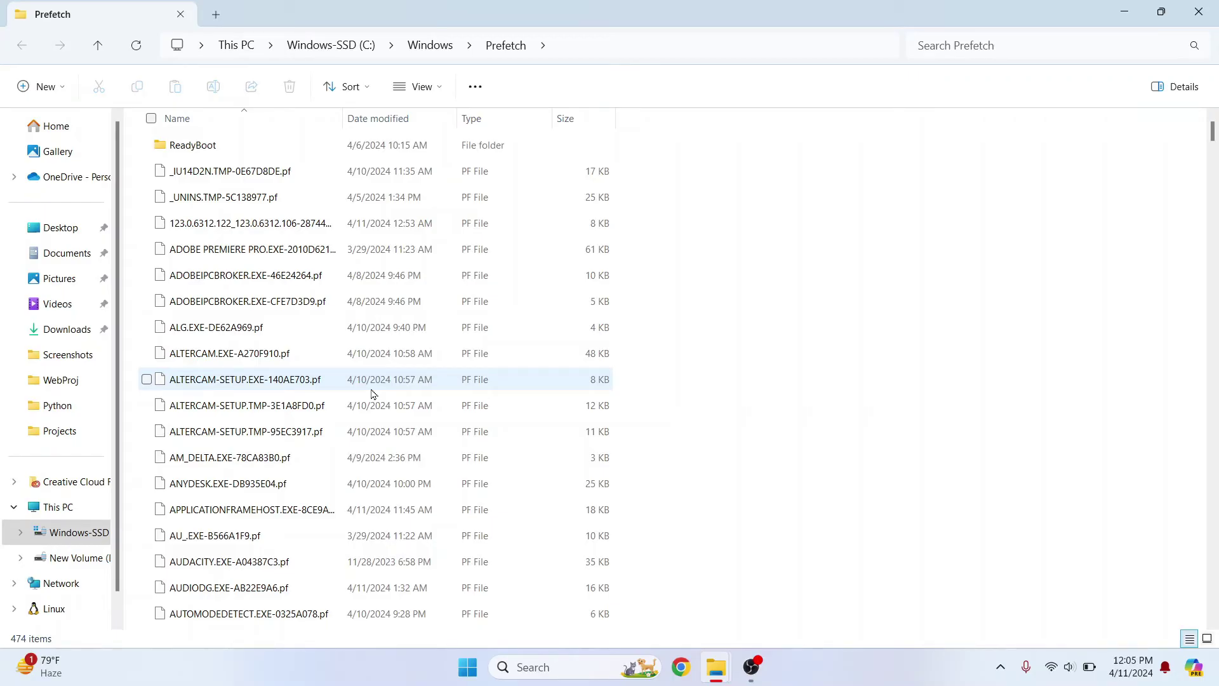
# Delete all 474 Prefetch items, skipping the in-use PfPre_8214c566.mkd
pyautogui.click(294, 562)
pyautogui.scroll(-20, 244, 354)
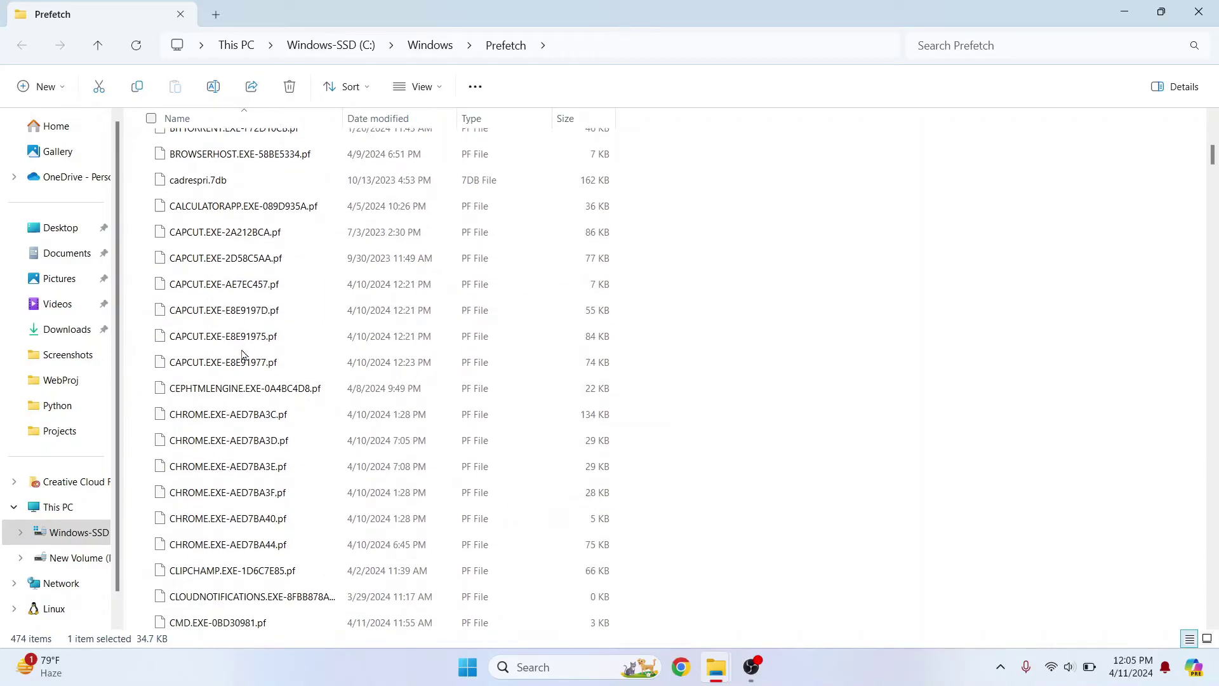
pyautogui.scroll(-11, 241, 353)
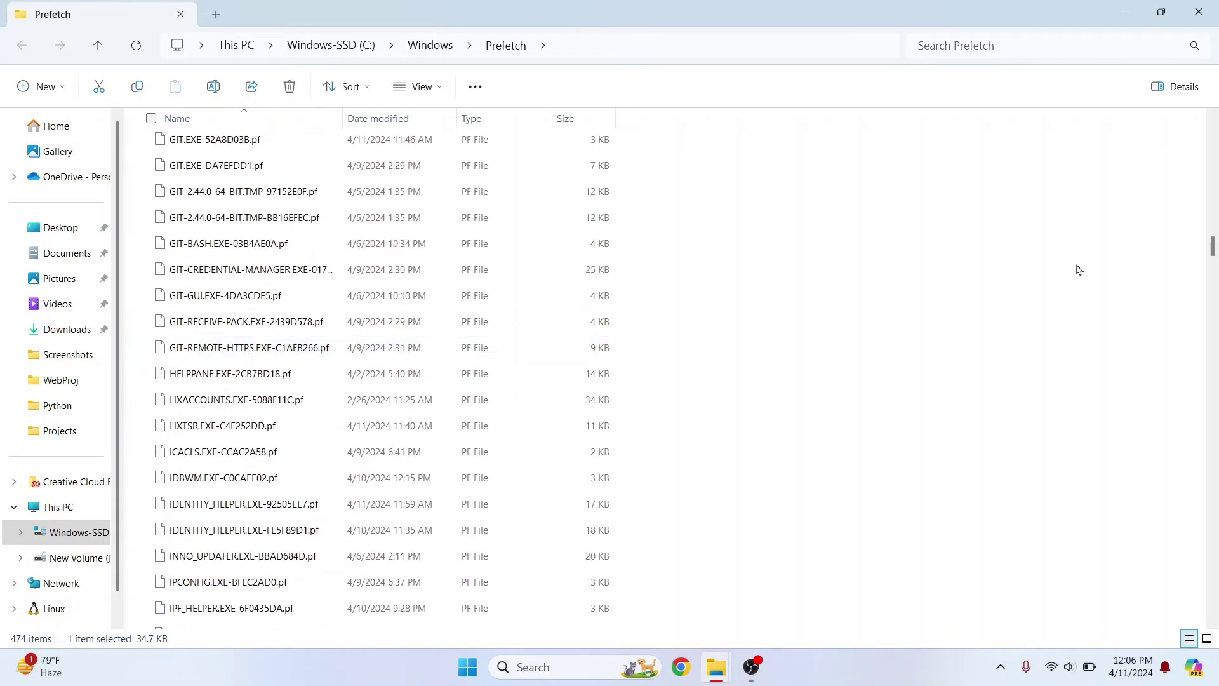
pyautogui.moveTo(1214, 253); pyautogui.dragTo(1204, 600)
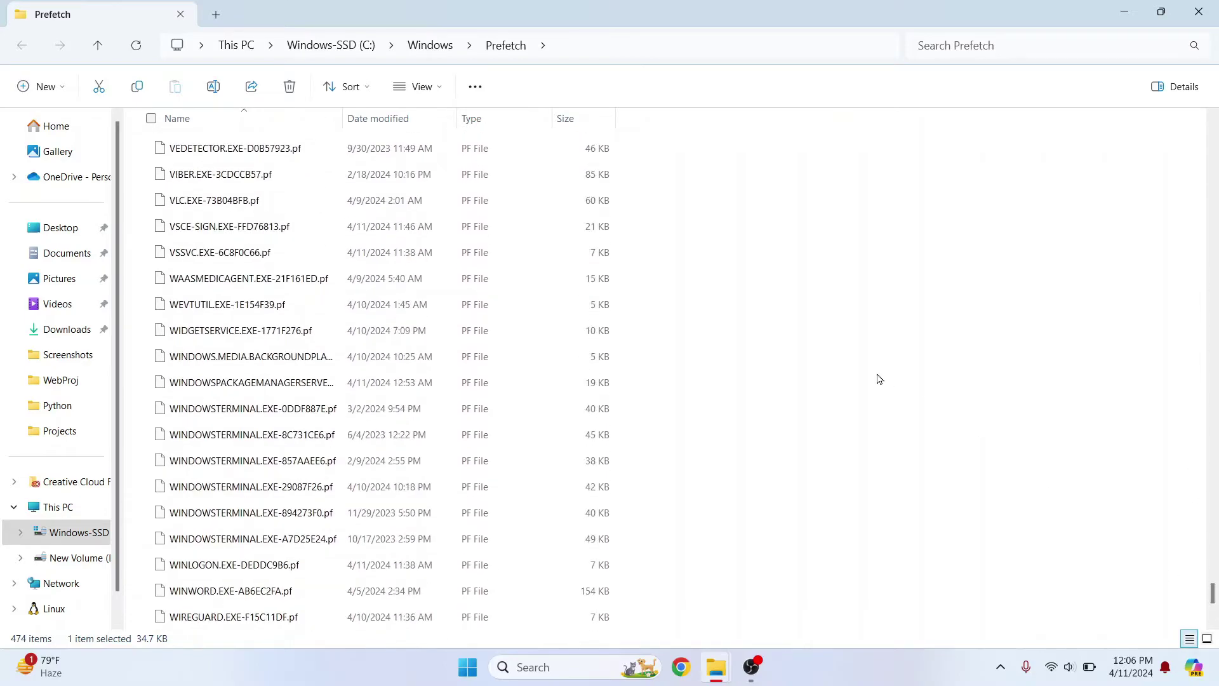
pyautogui.scroll(-5, 880, 380)
pyautogui.hotkey('ctrl', 'a')
pyautogui.scroll(10, 880, 379)
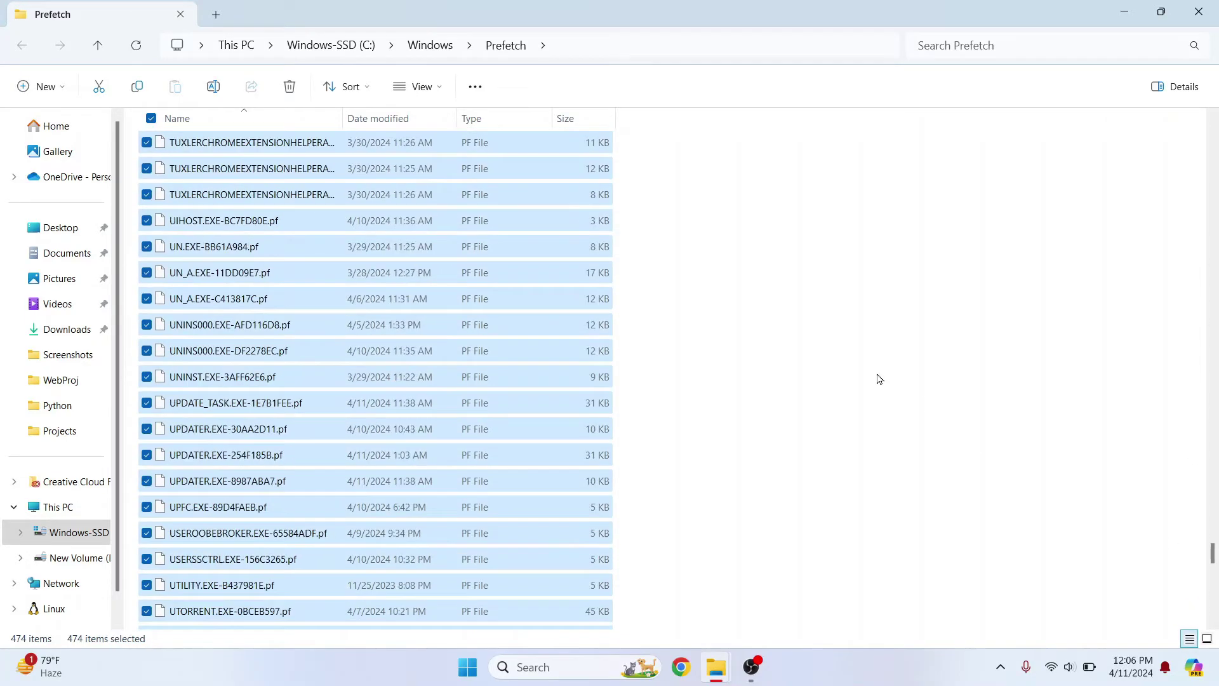
pyautogui.scroll(20, 880, 379)
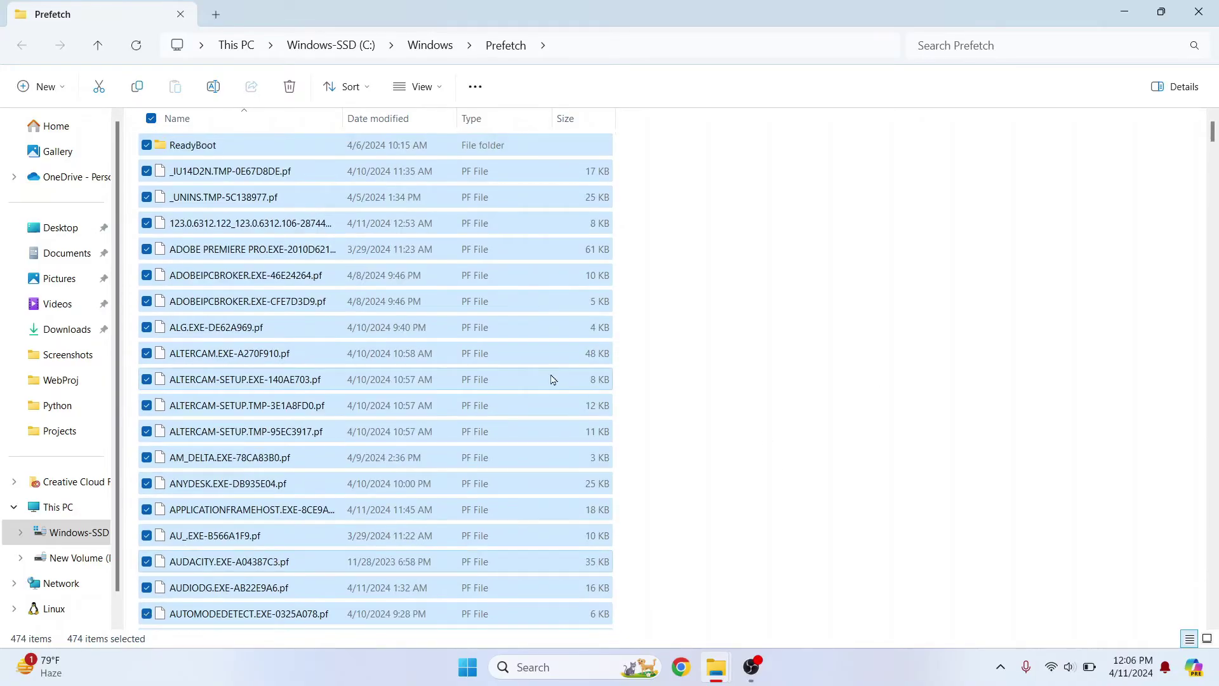
pyautogui.press('Delete')
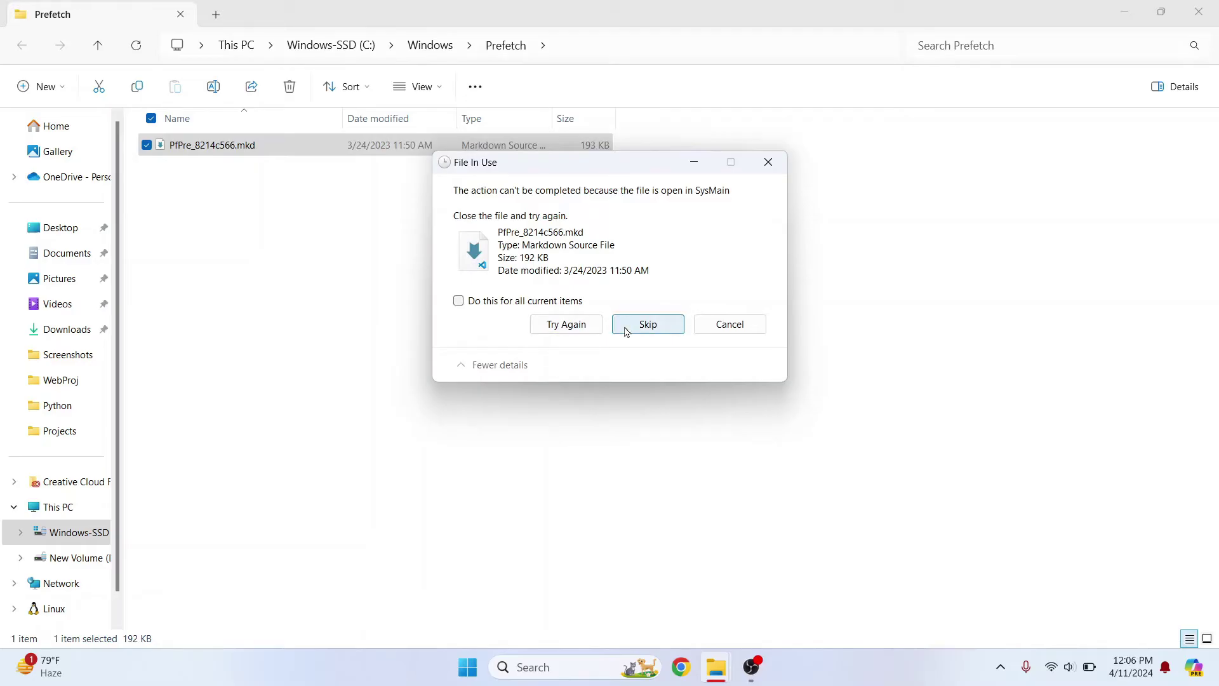
pyautogui.click(547, 311)
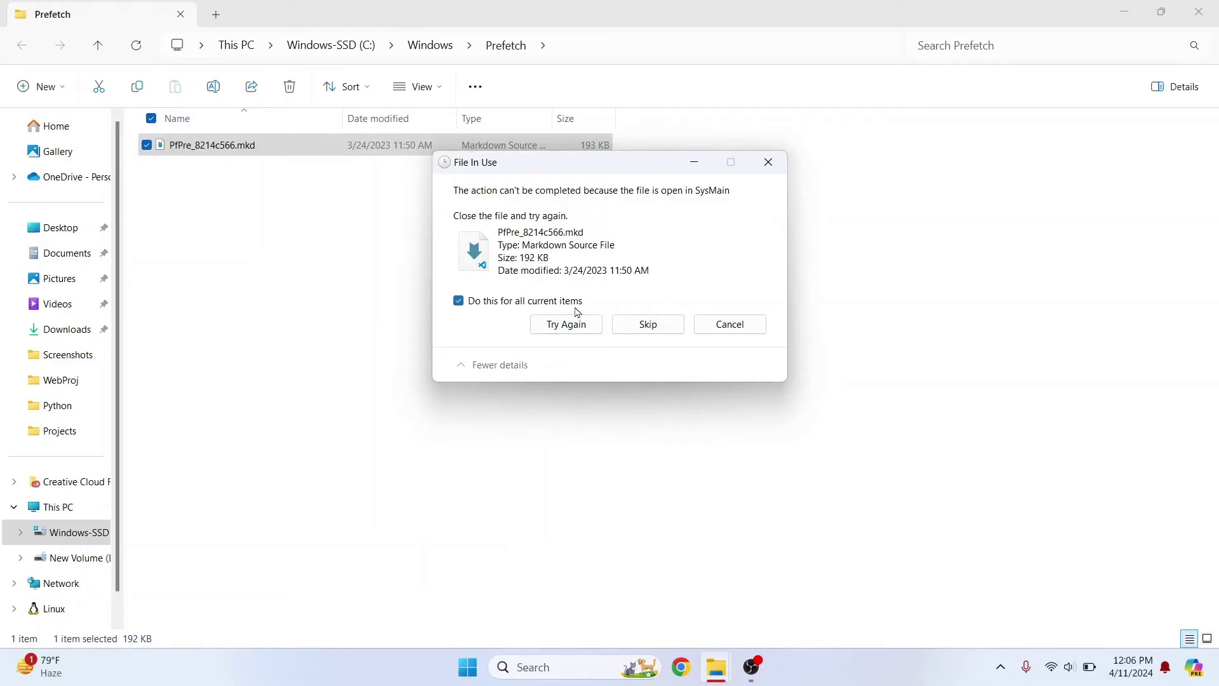
pyautogui.click(648, 323)
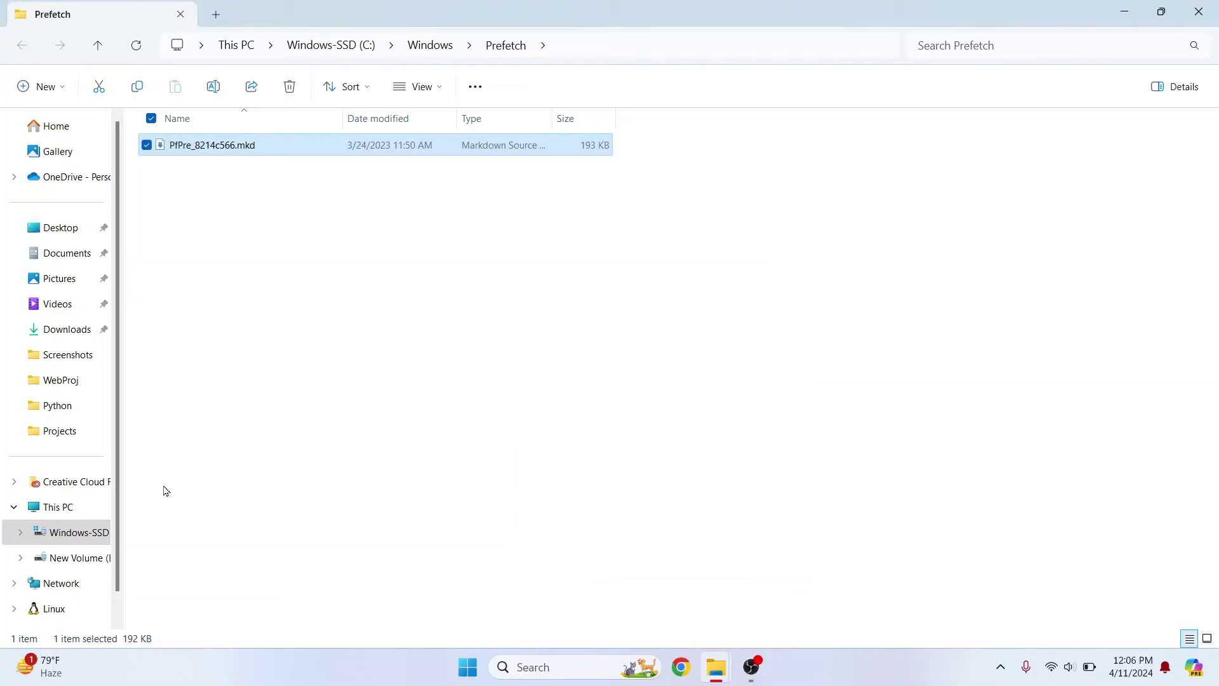
# Refresh This PC to confirm Windows-SSD (C:) now has 1.01 GB free
pyautogui.click(58, 507)
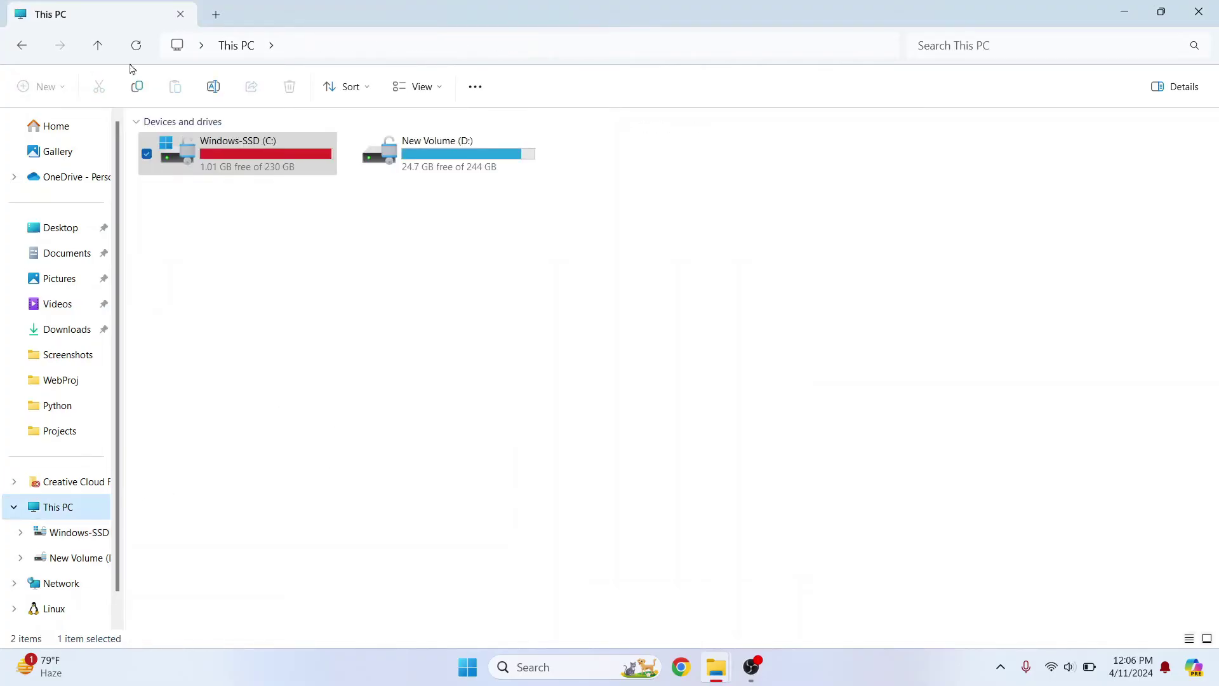
pyautogui.click(144, 46)
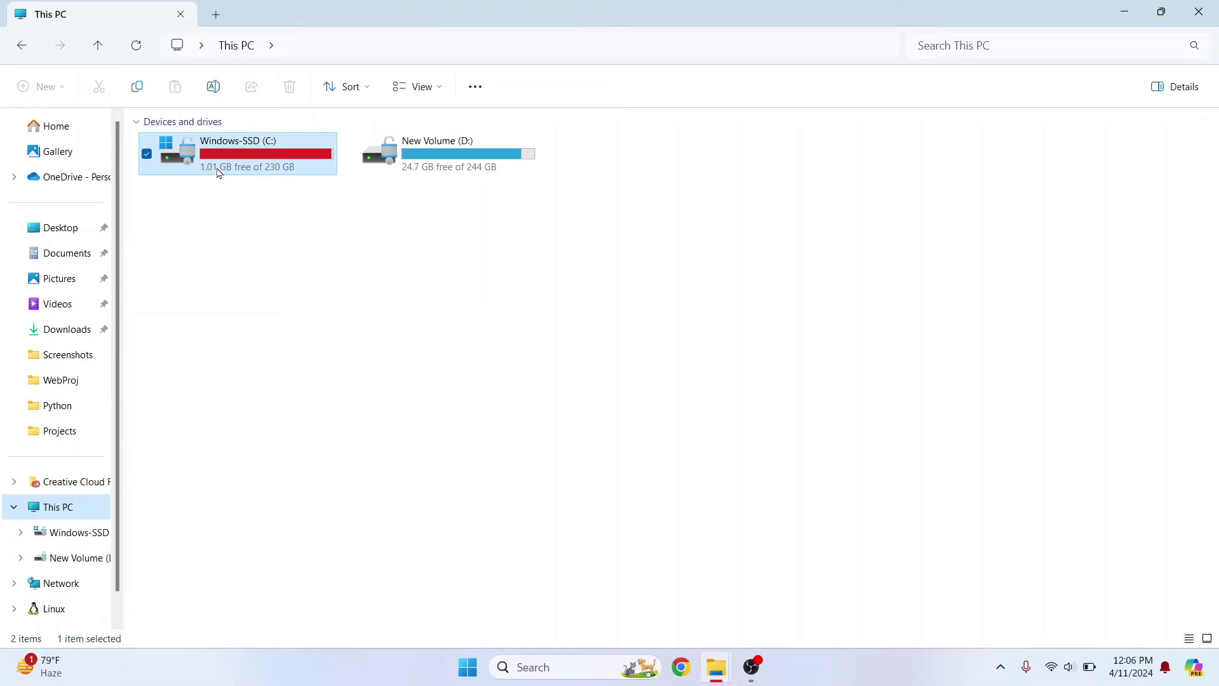
pyautogui.click(287, 247)
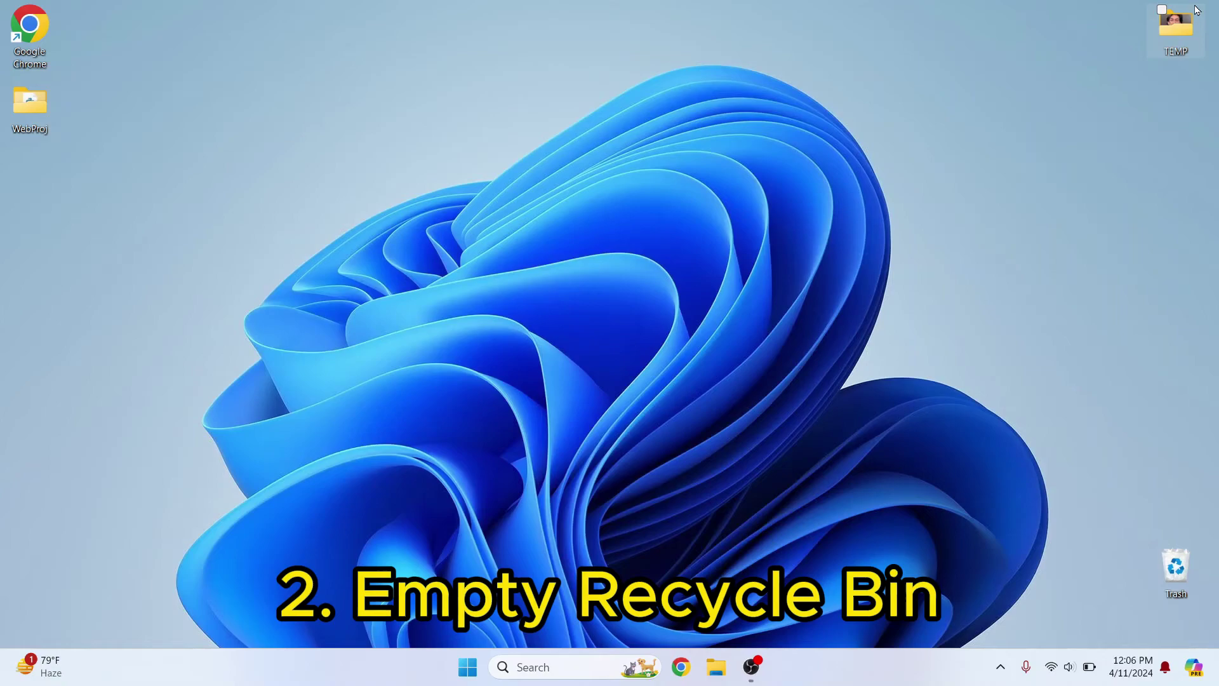
pyautogui.click(1199, 11)
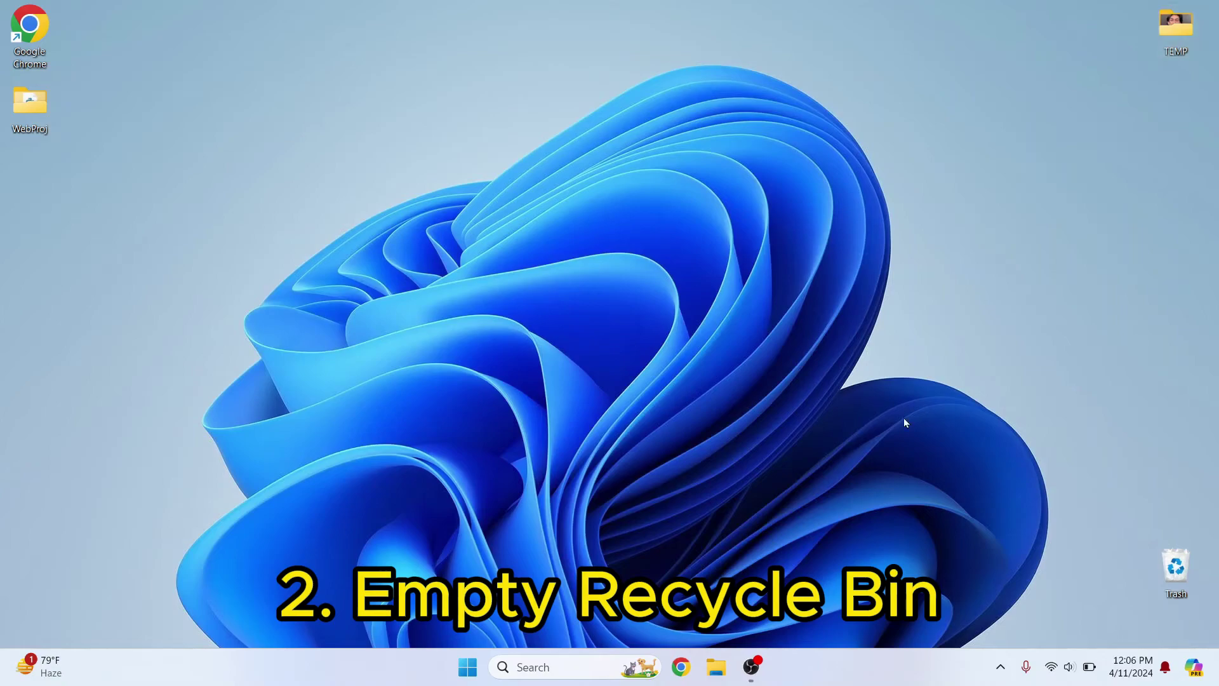
pyautogui.doubleClick(1174, 566)
pyautogui.scroll(-1, 629, 300)
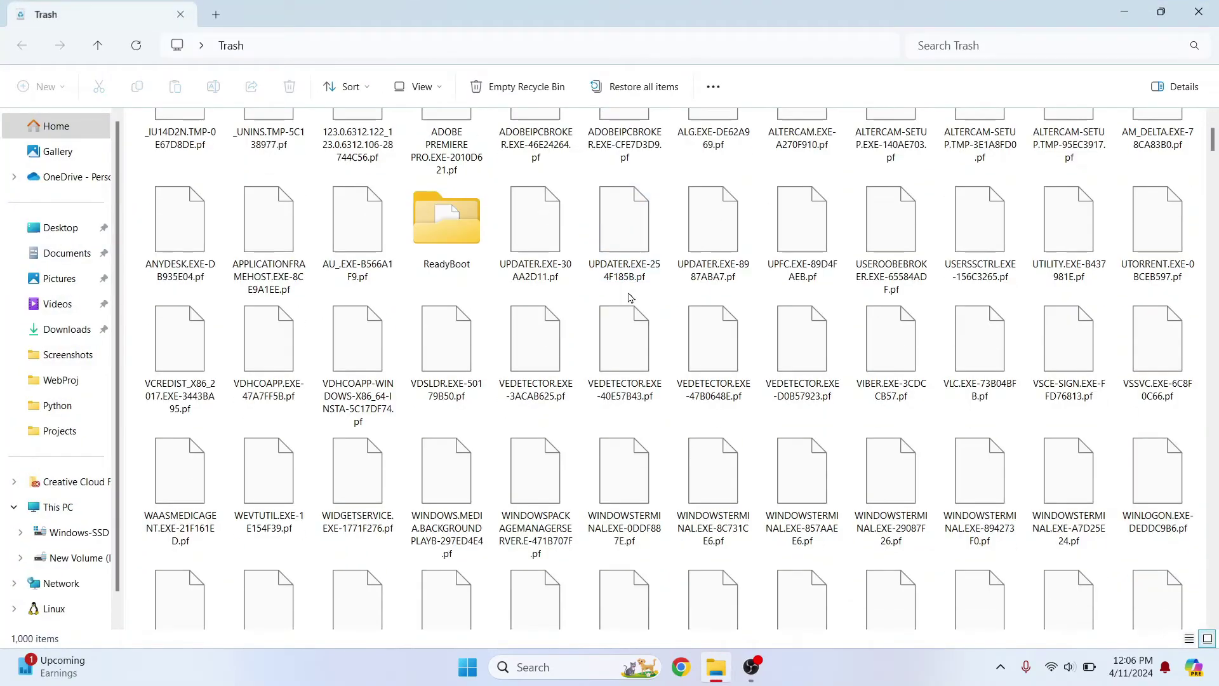
pyautogui.scroll(-15, 629, 299)
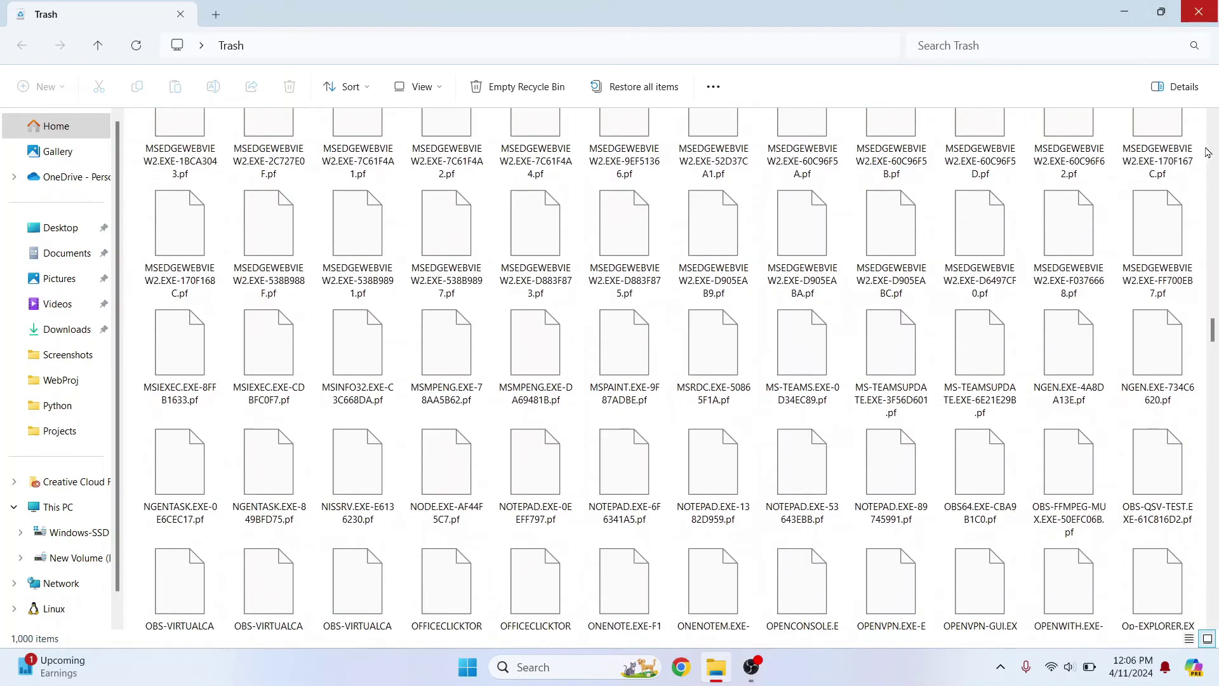
pyautogui.moveTo(1213, 329)
pyautogui.mouseDown()
pyautogui.moveTo(1208, 647)
pyautogui.moveTo(1213, 331)
pyautogui.mouseUp()
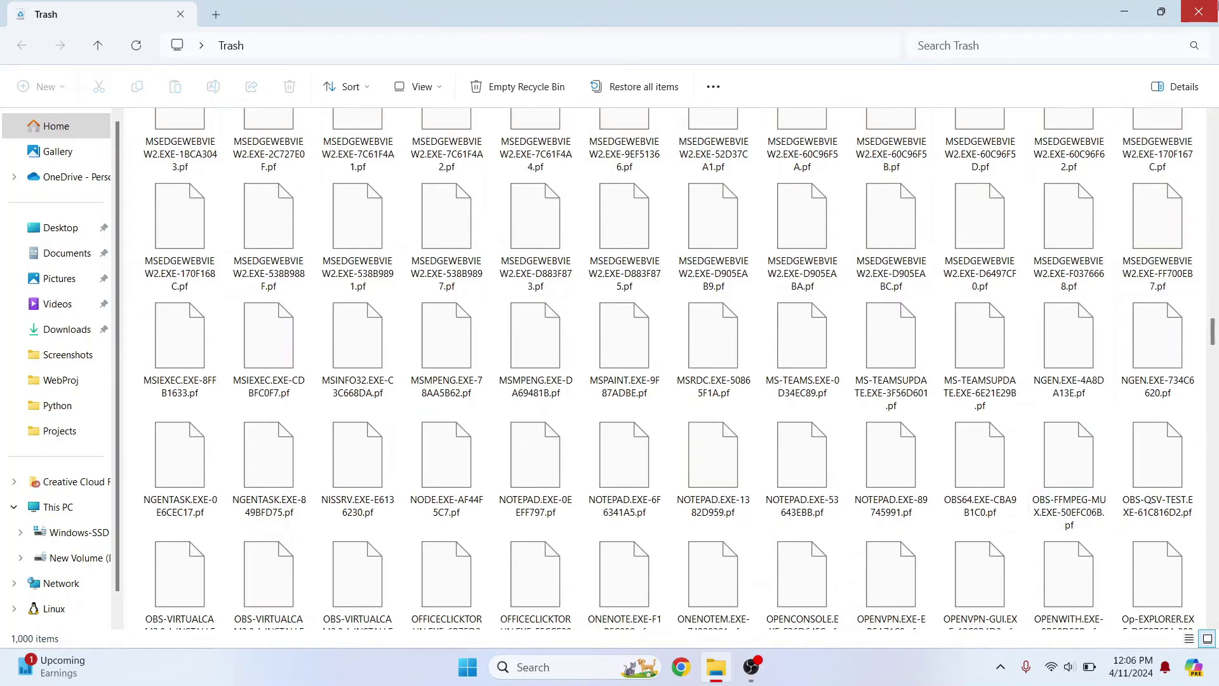
pyautogui.click(1198, 11)
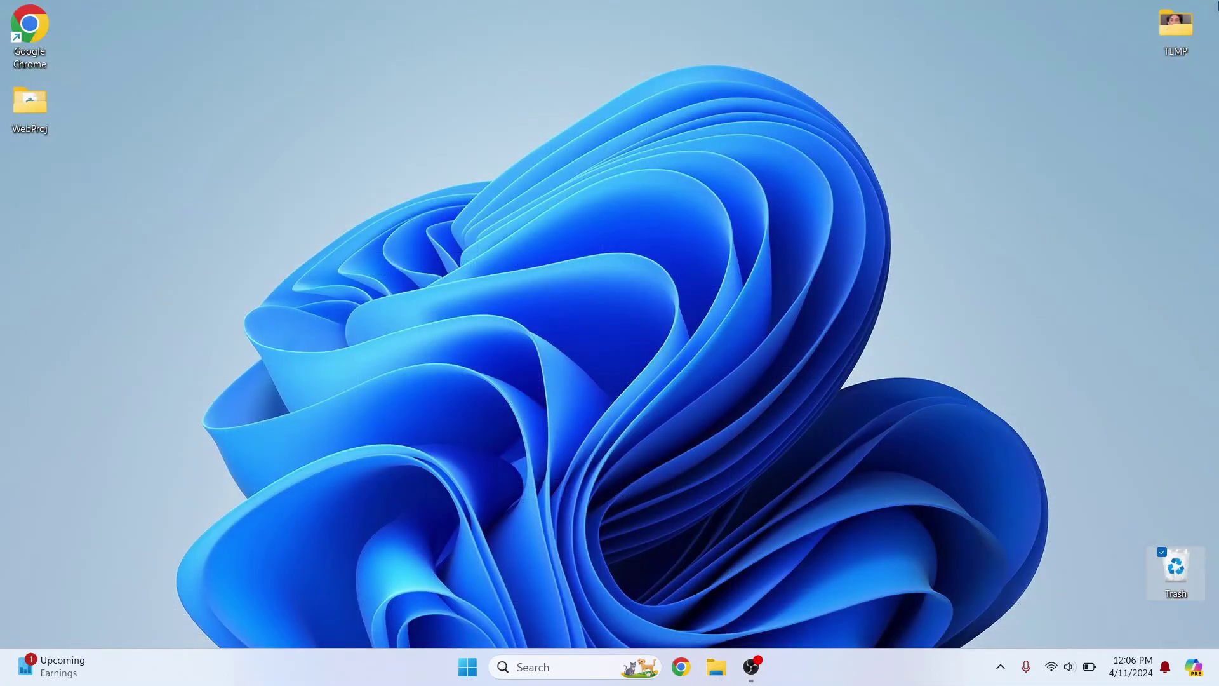
# Review the Trash bin's recycled files, such as the Adobe Premiere Pro item, before emptying it
pyautogui.rightClick(1180, 580)
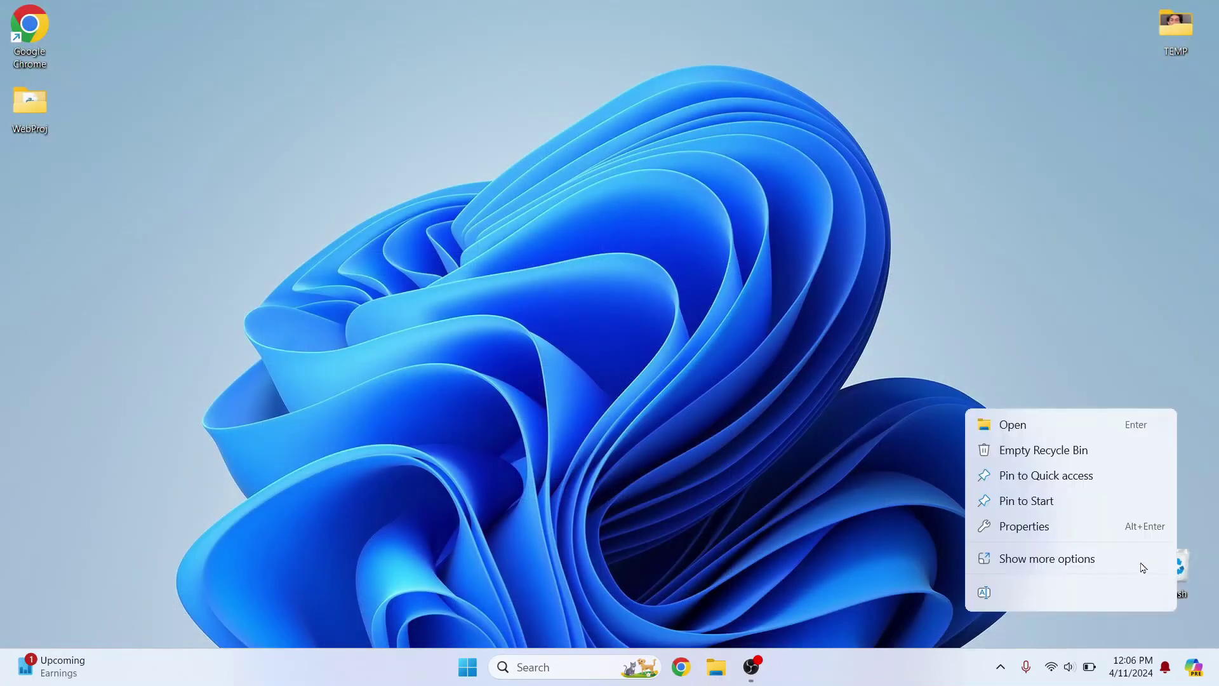
pyautogui.click(1056, 452)
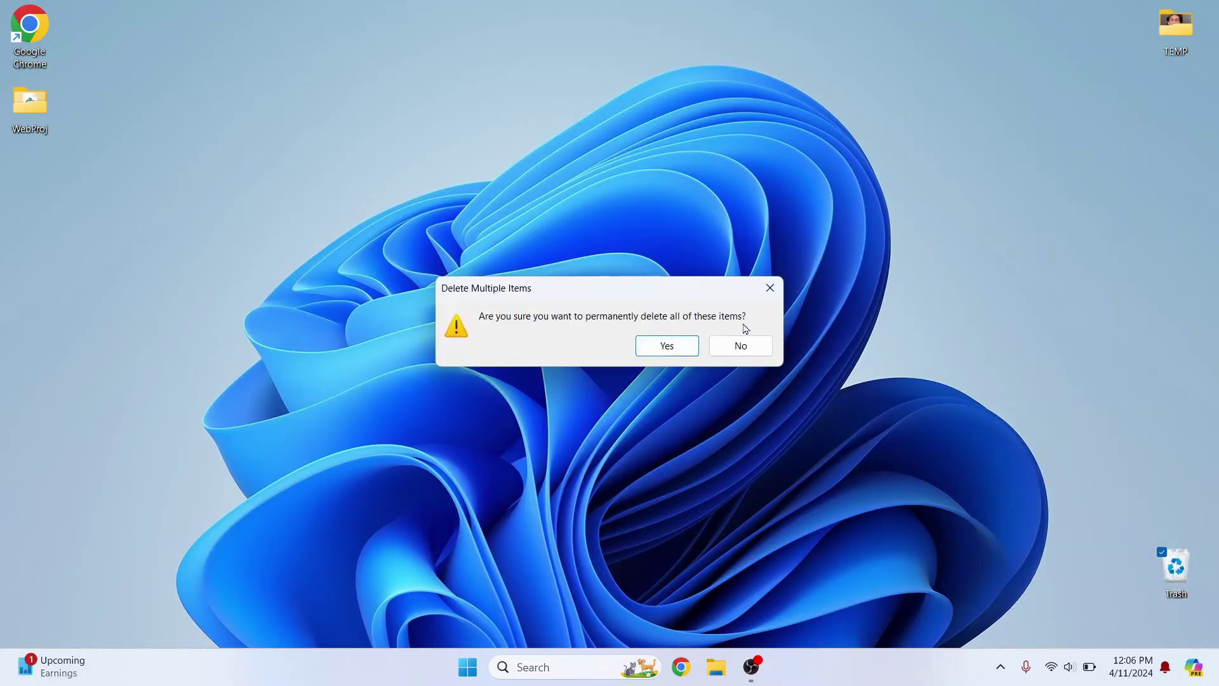
pyautogui.click(762, 344)
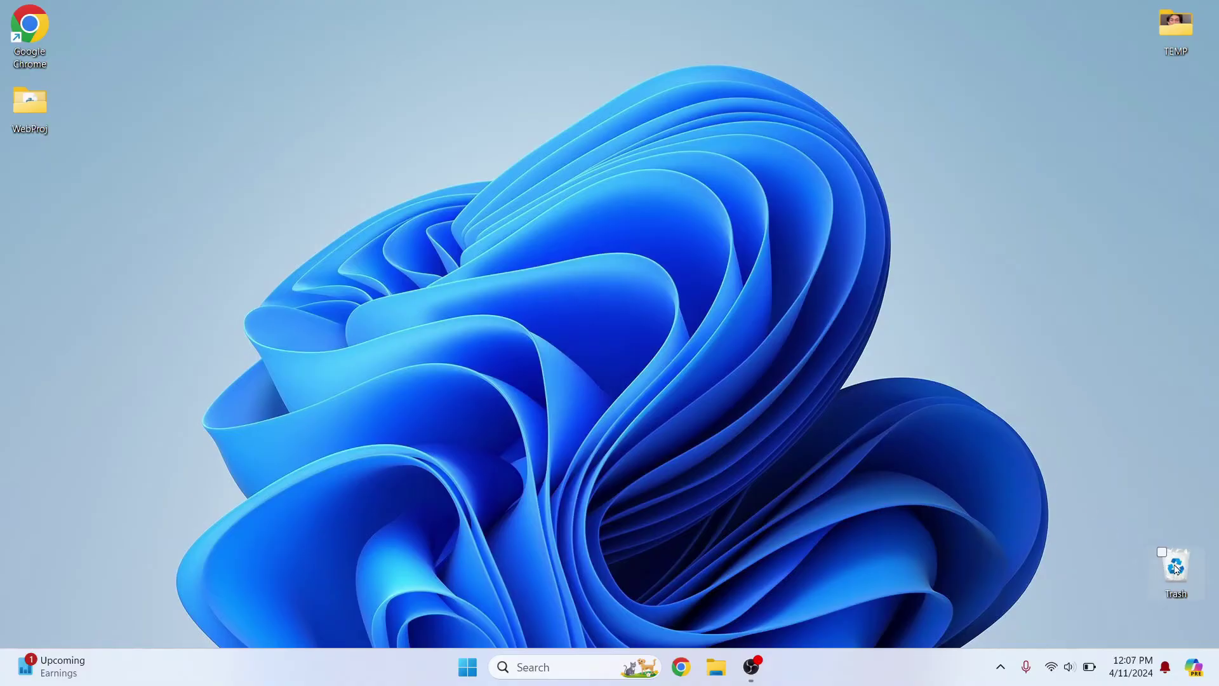
pyautogui.doubleClick(1176, 569)
pyautogui.click(432, 184)
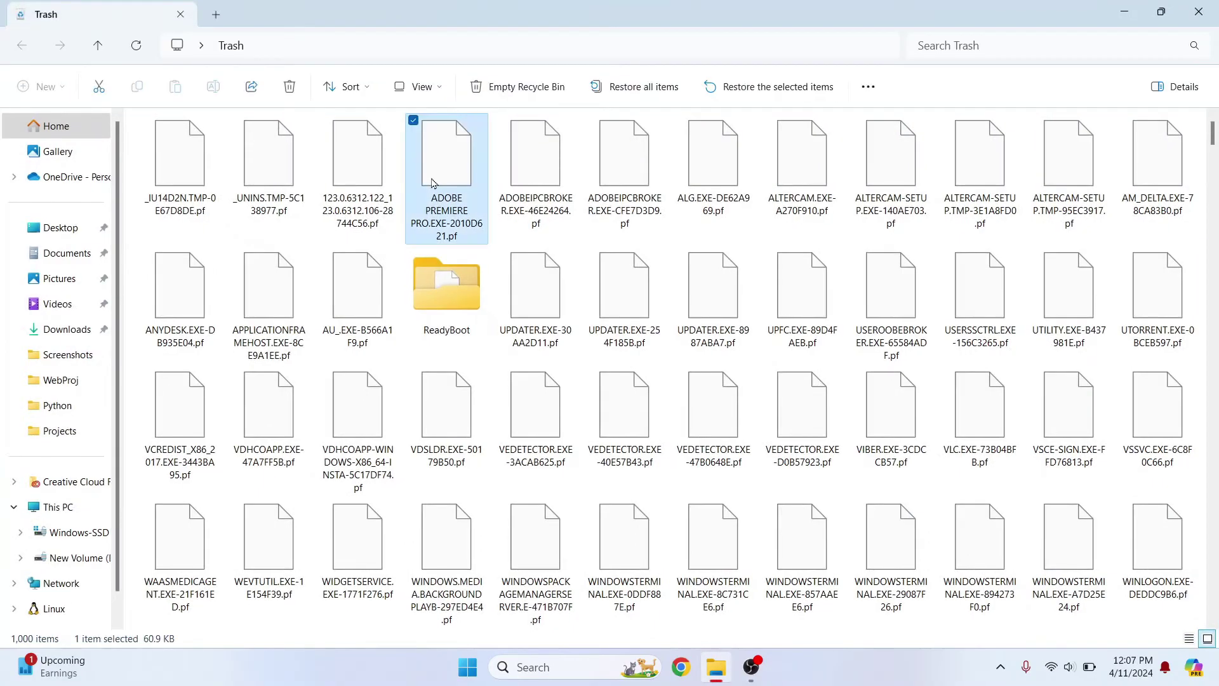
pyautogui.rightClick(432, 183)
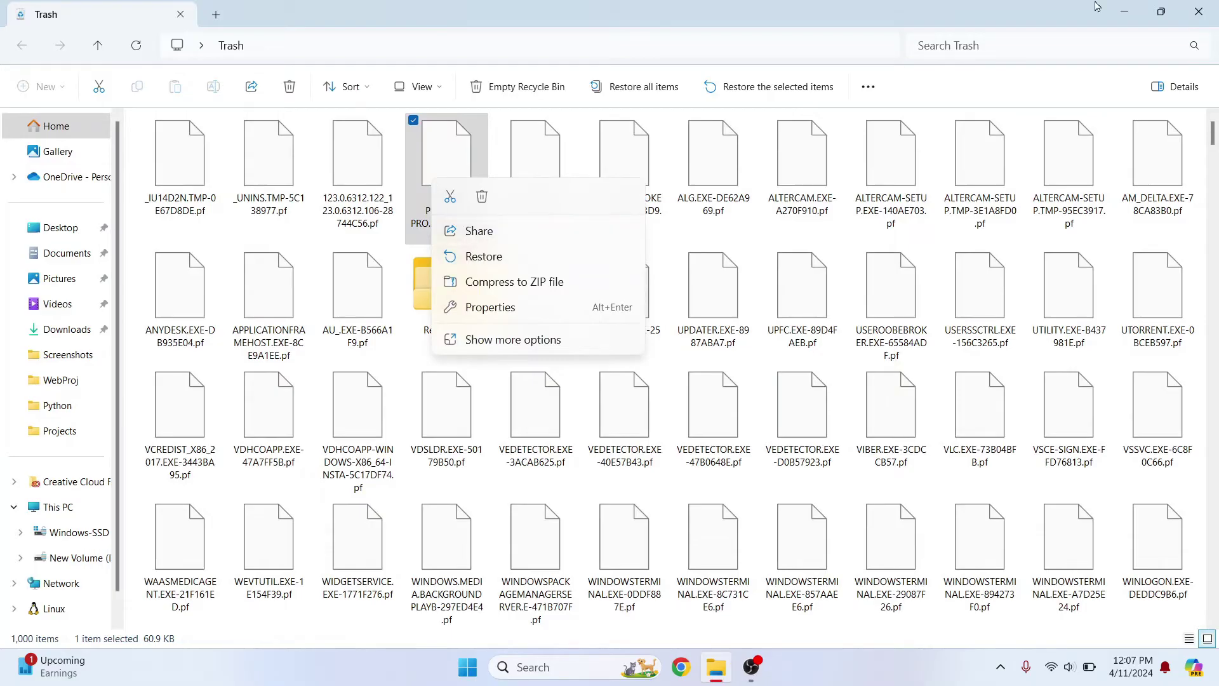
pyautogui.click(1199, 12)
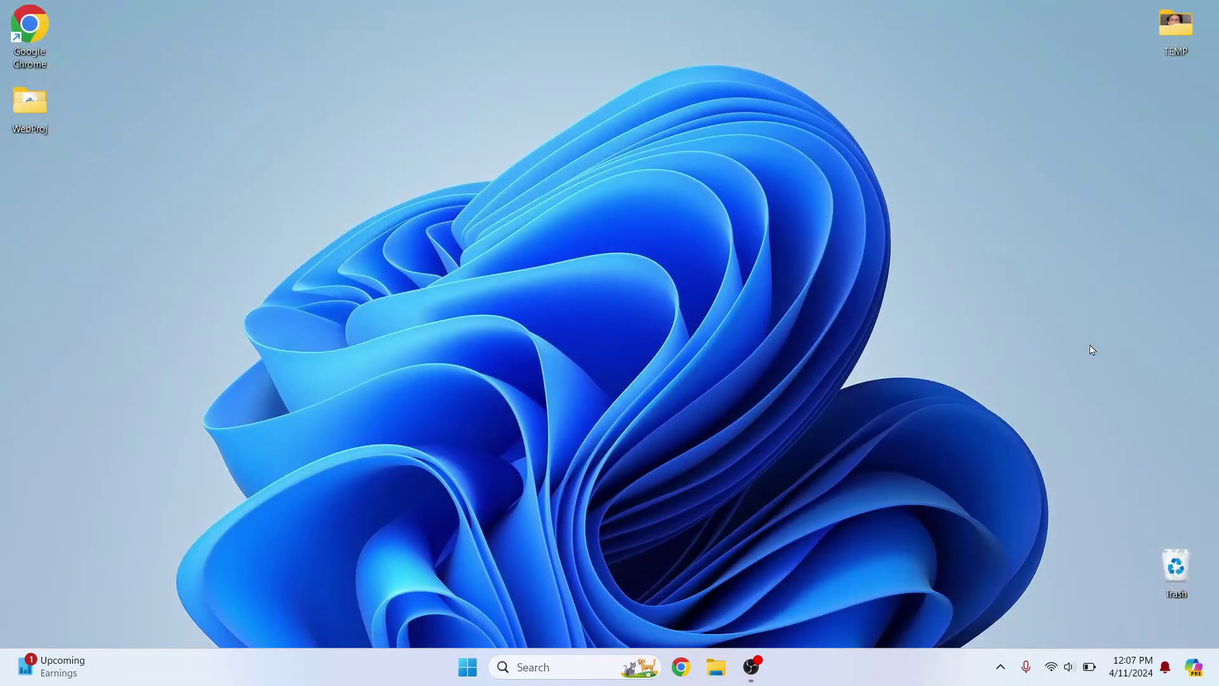
# Empty the Trash bin from the desktop, permanently deleting all 1,050 items
pyautogui.click(1169, 567)
pyautogui.rightClick(1169, 567)
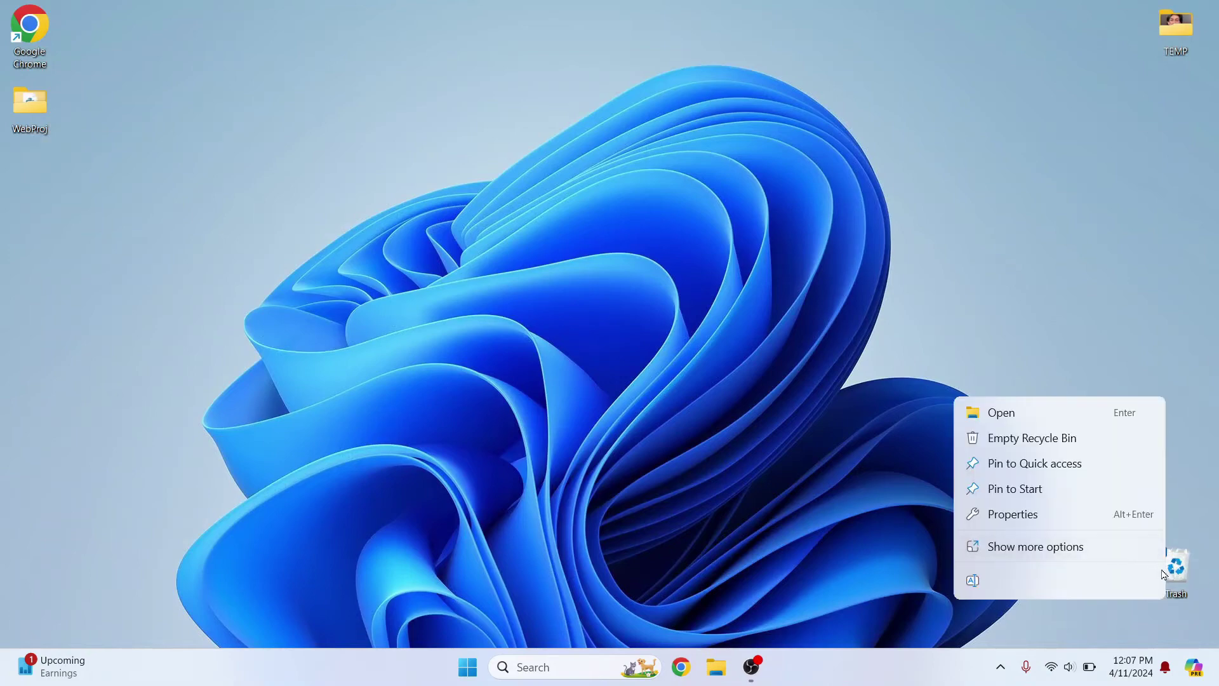
pyautogui.click(1039, 443)
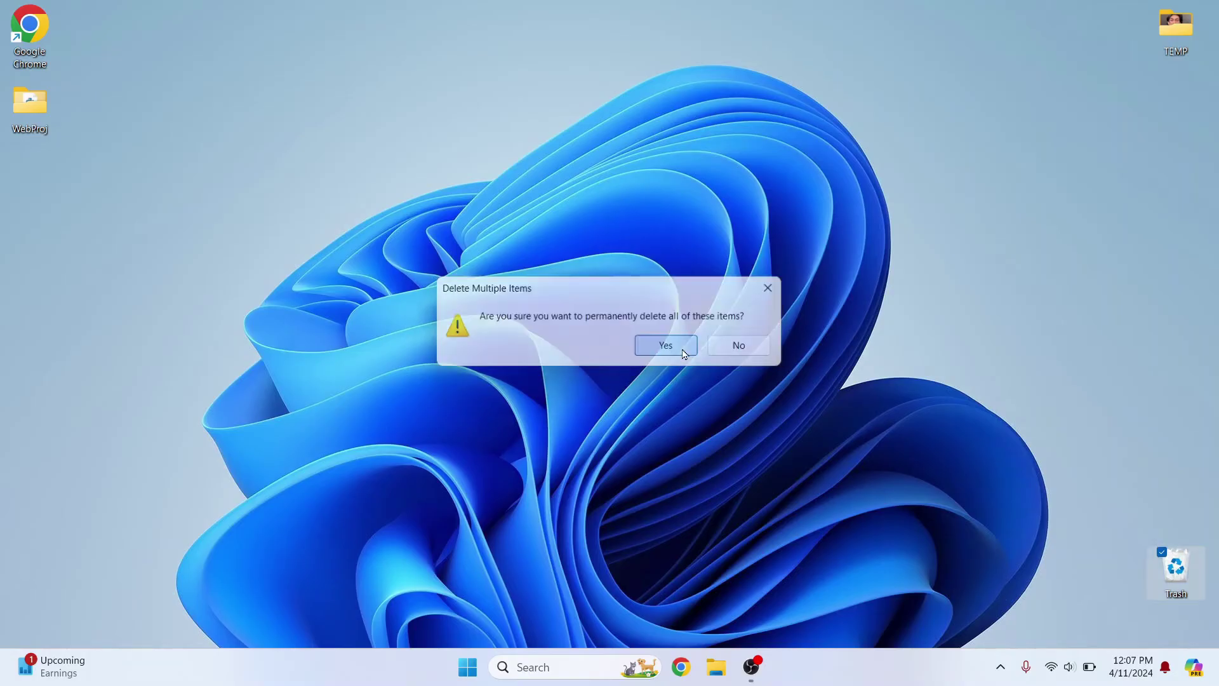
pyautogui.click(684, 351)
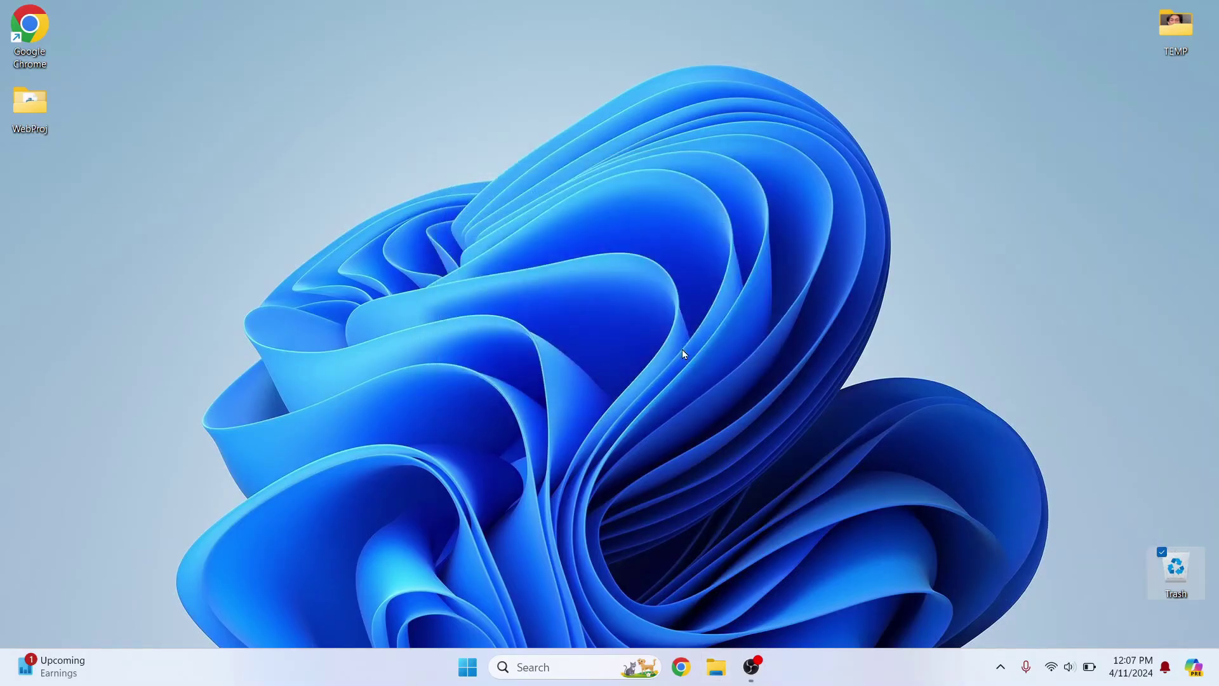
pyautogui.press('super+e')
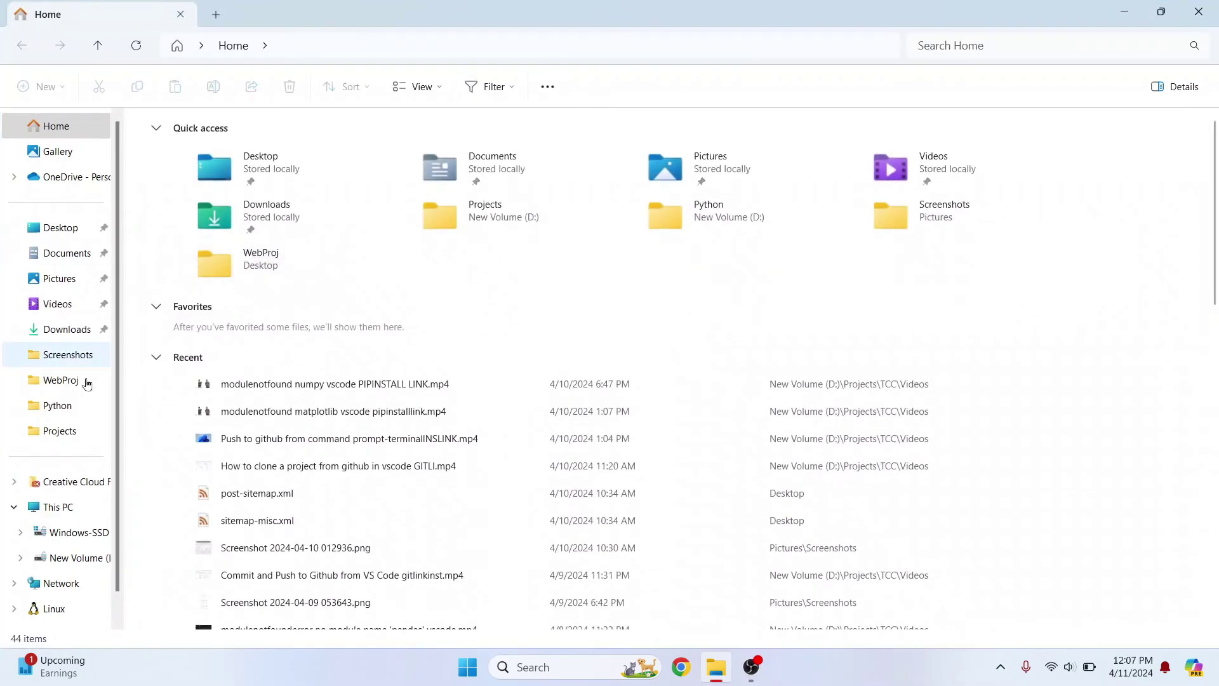
pyautogui.click(58, 506)
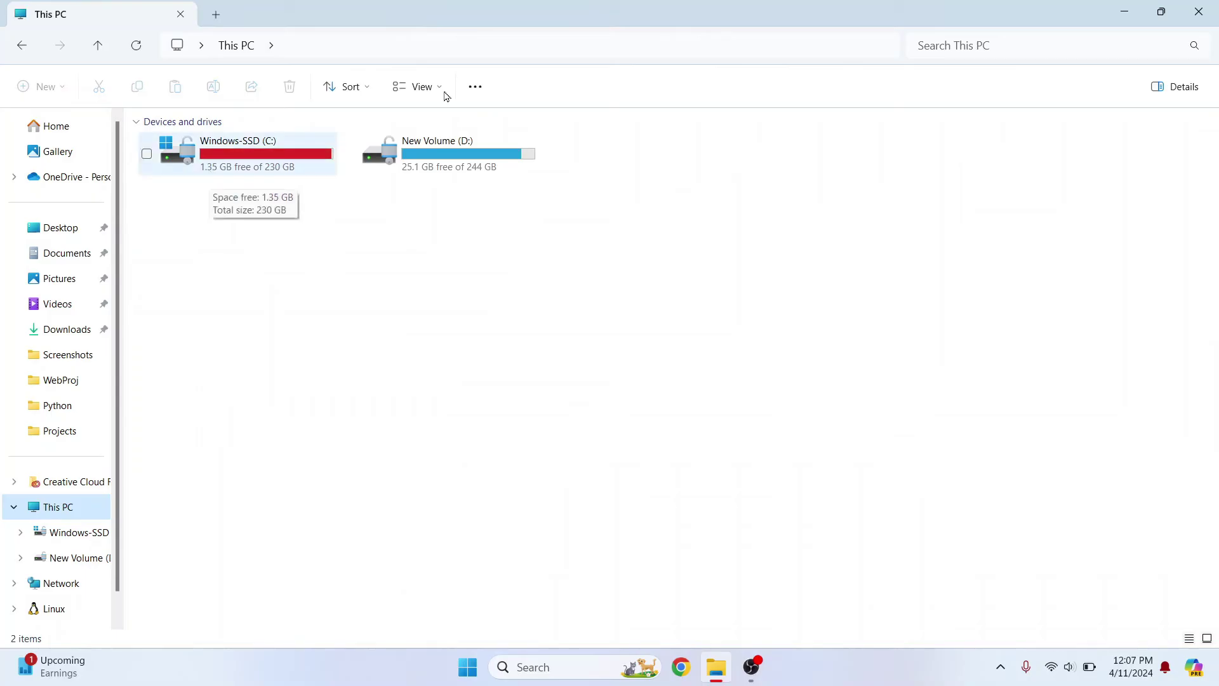
pyautogui.click(1191, 14)
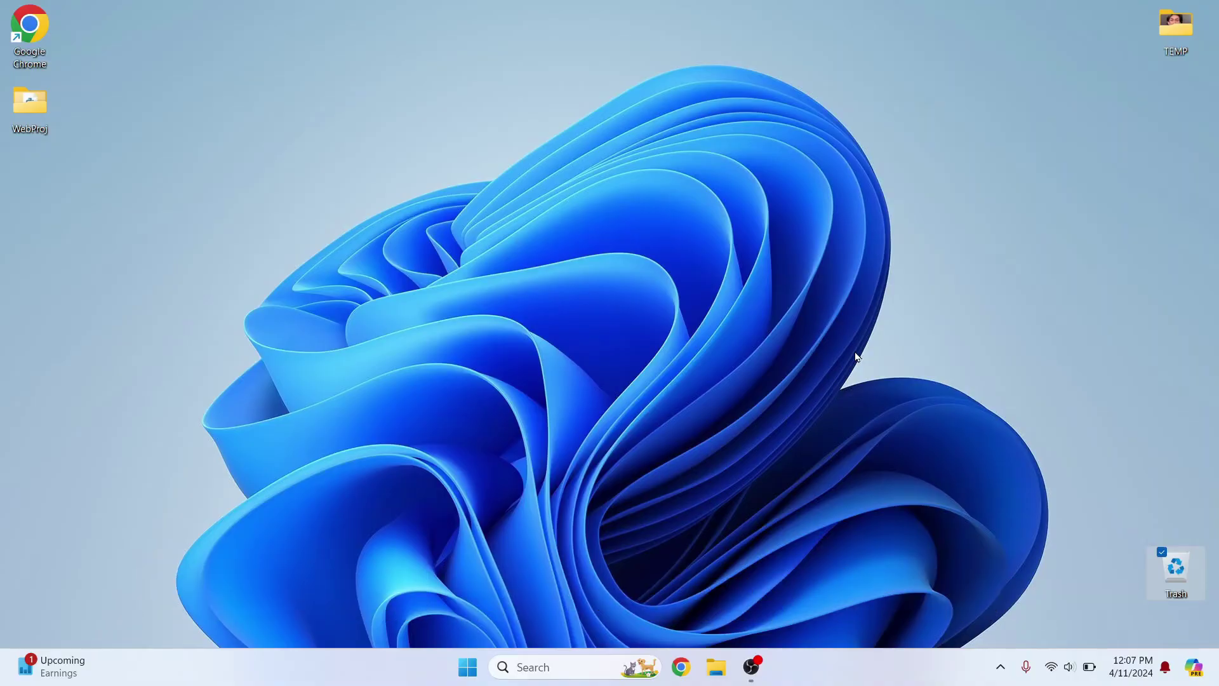
# Launch 'control panel' from Run and open Programs and Features (70 programs, 6.20 GB)
pyautogui.press('super+r')
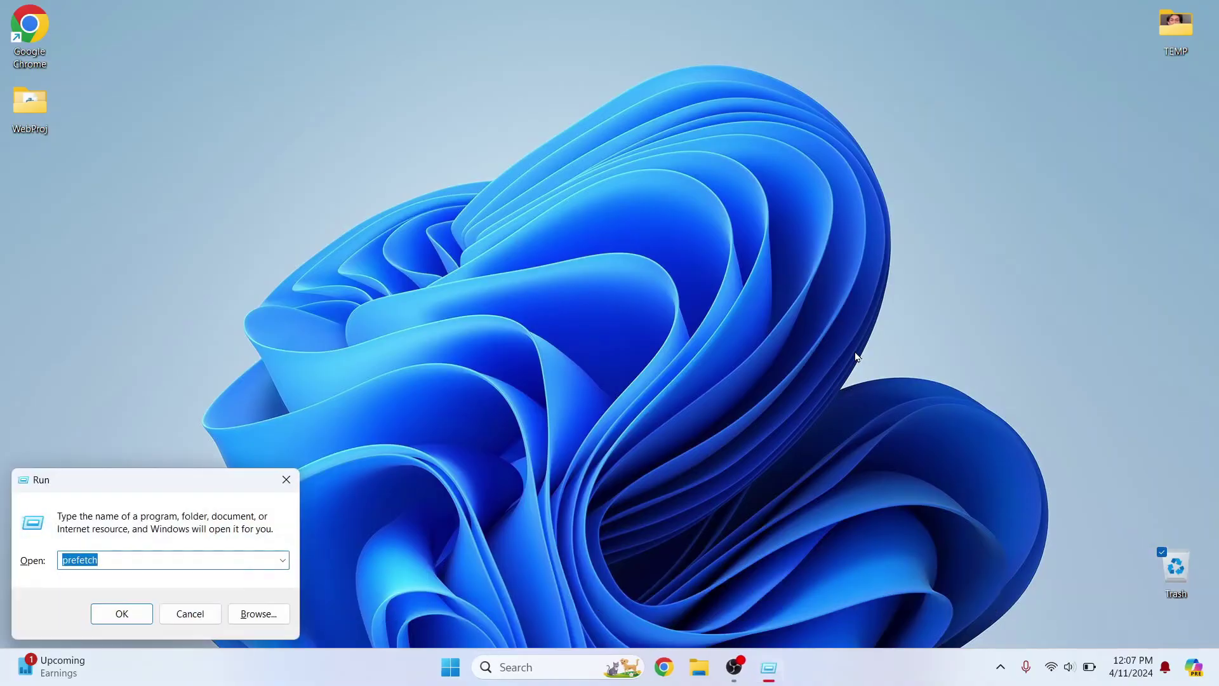
pyautogui.write('control panel')
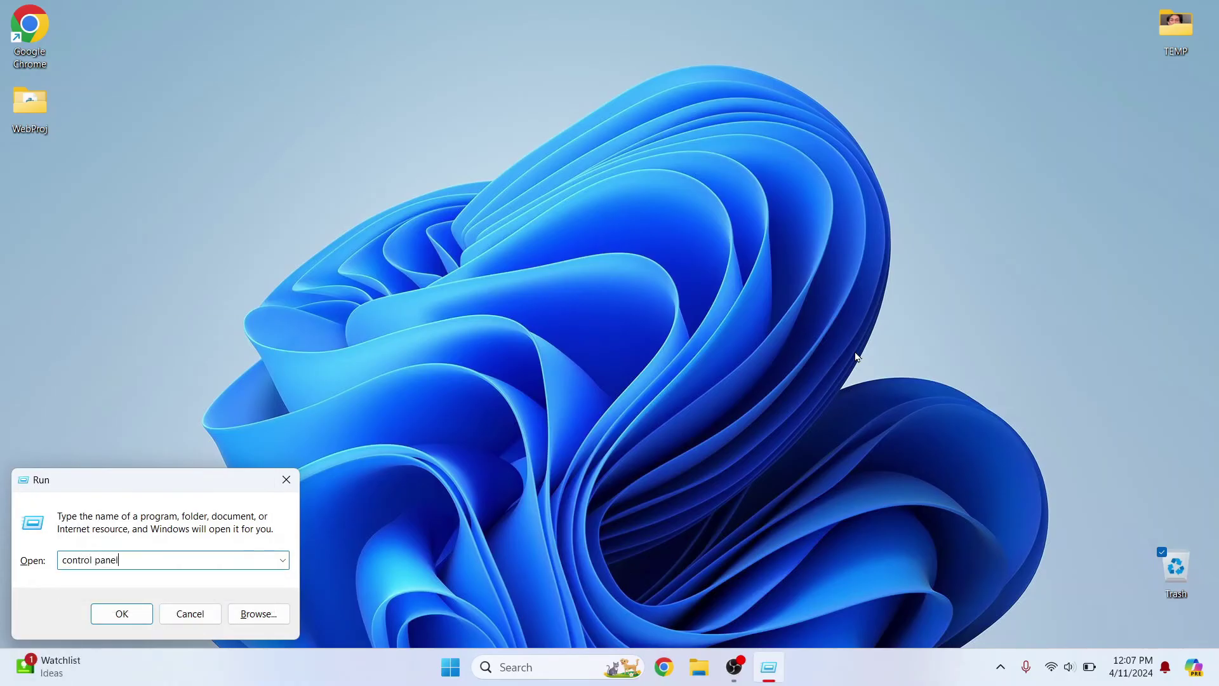
pyautogui.press('Return')
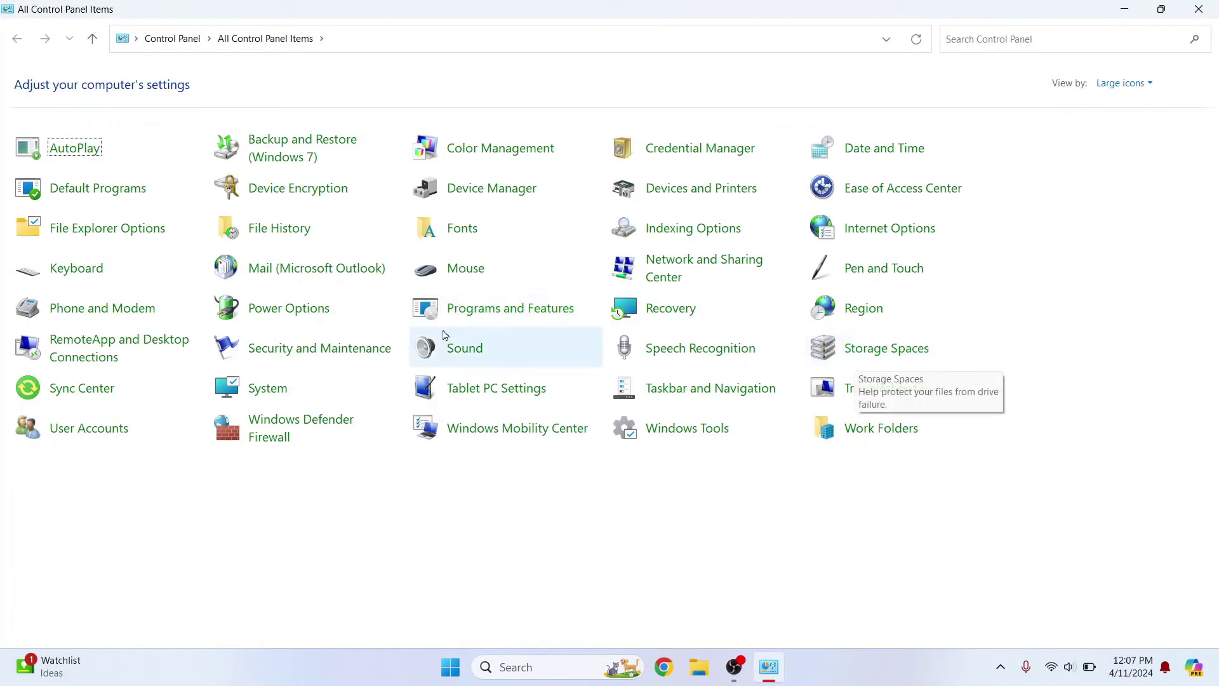
pyautogui.click(500, 306)
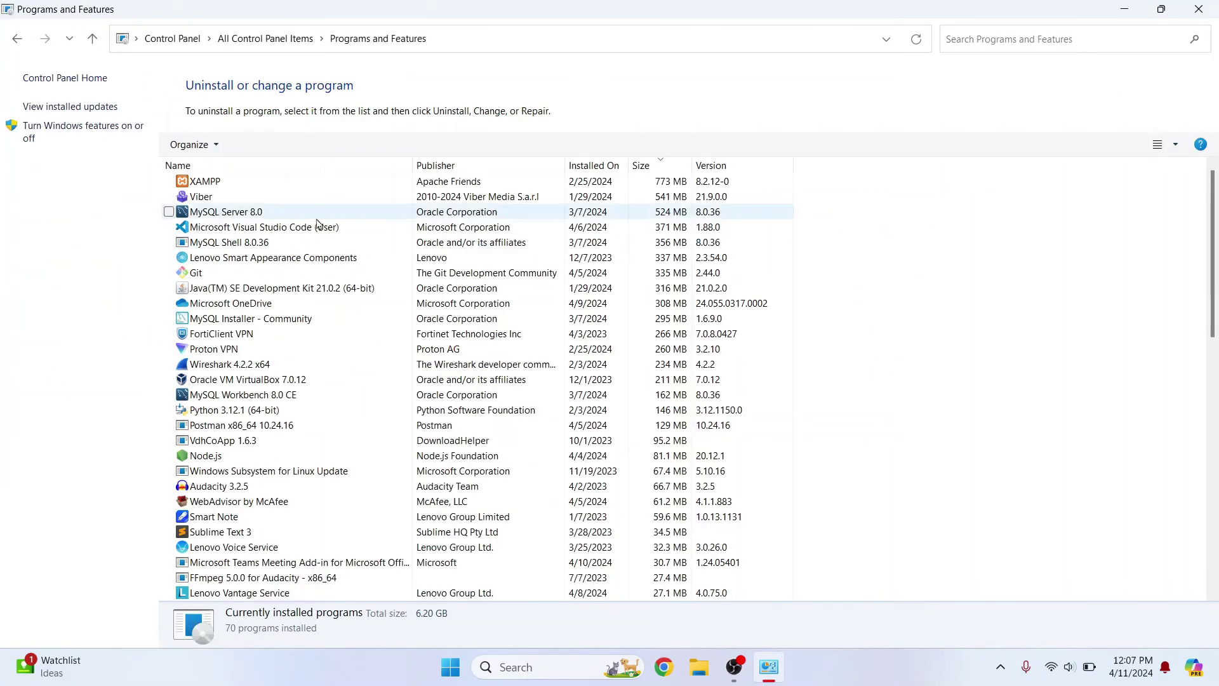
# Select BitTorrent in the program list and confirm uninstalling it with its settings removed
pyautogui.scroll(-3, 314, 442)
pyautogui.scroll(-10, 314, 443)
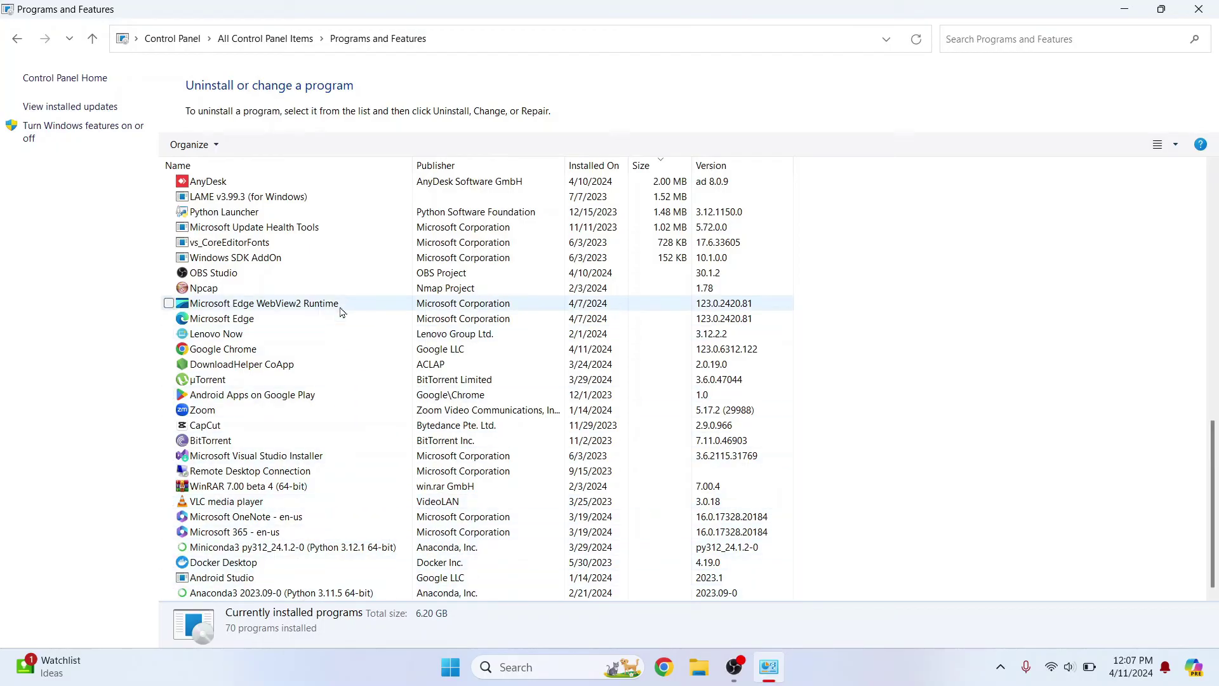
pyautogui.click(211, 413)
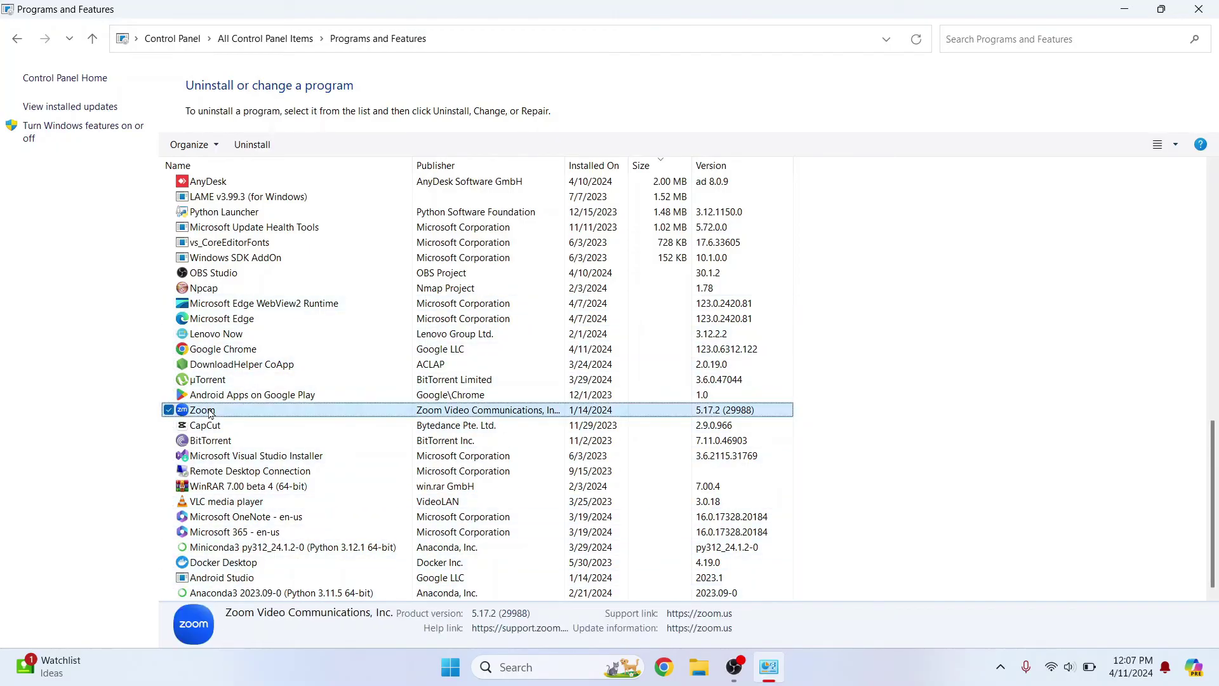
pyautogui.click(204, 427)
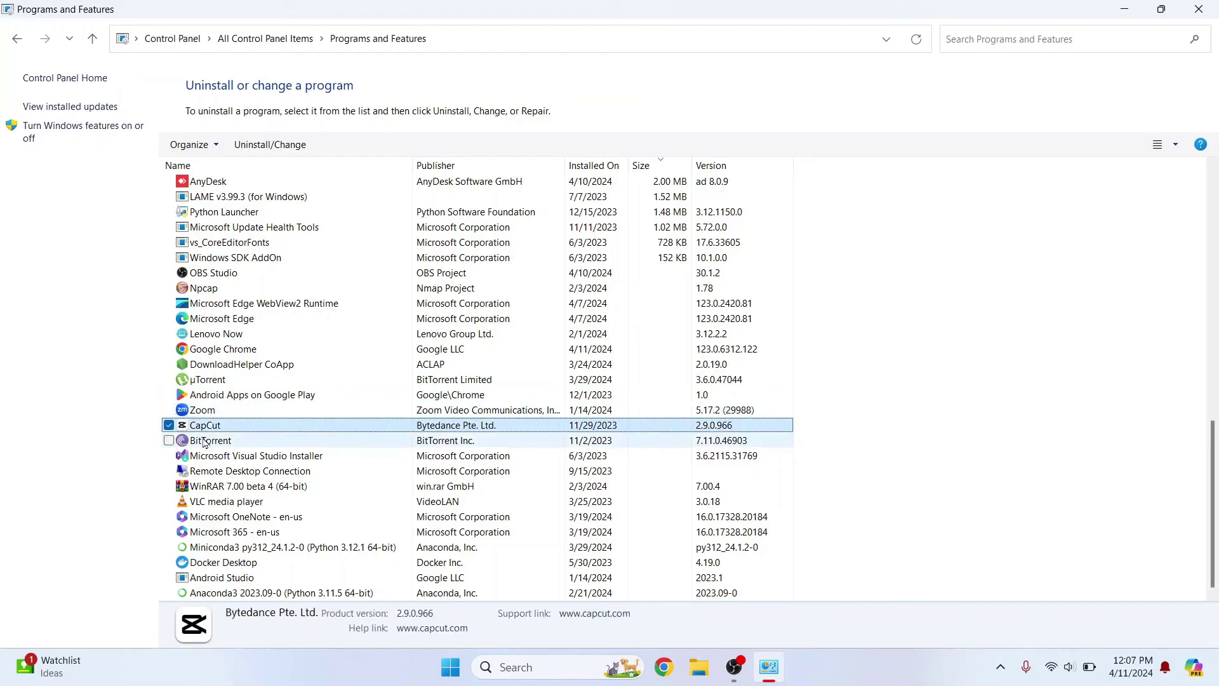
pyautogui.click(205, 441)
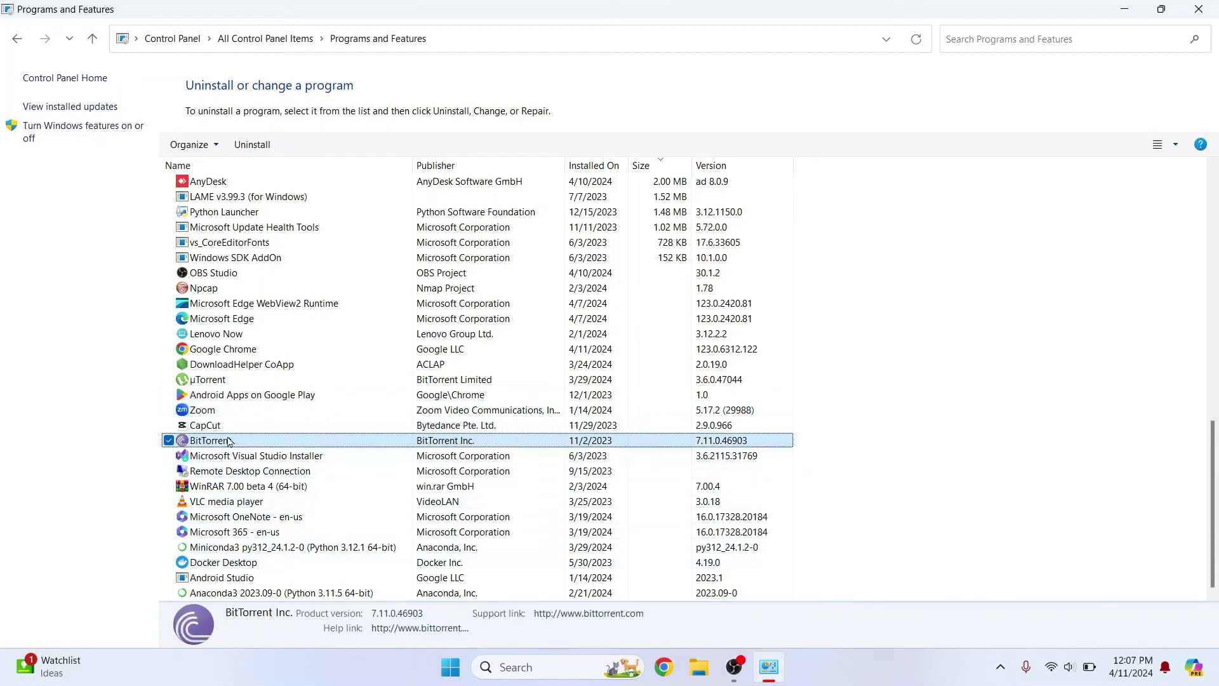
pyautogui.click(225, 381)
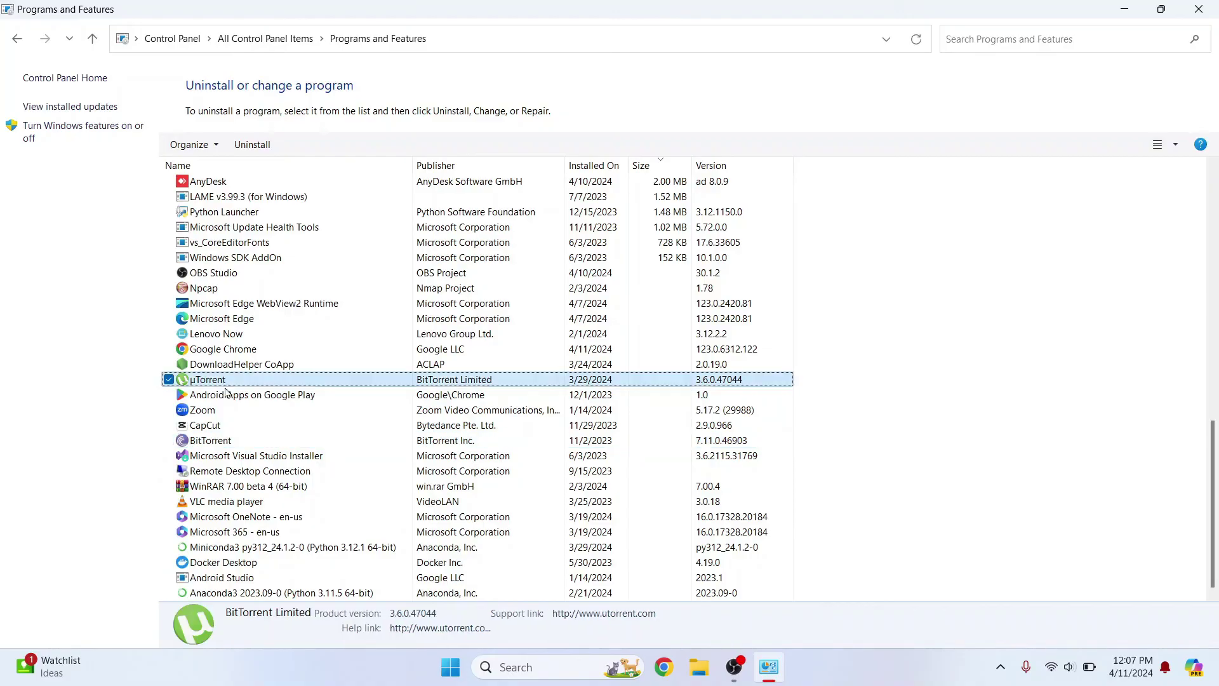
pyautogui.click(212, 444)
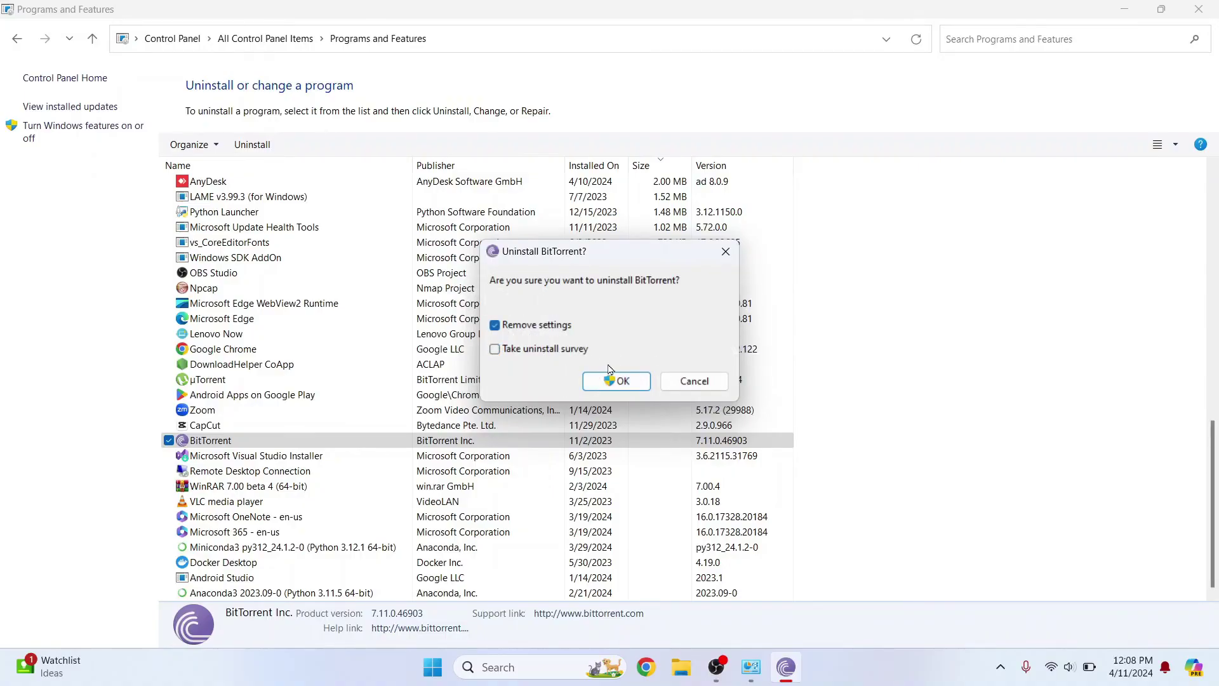
pyautogui.click(615, 380)
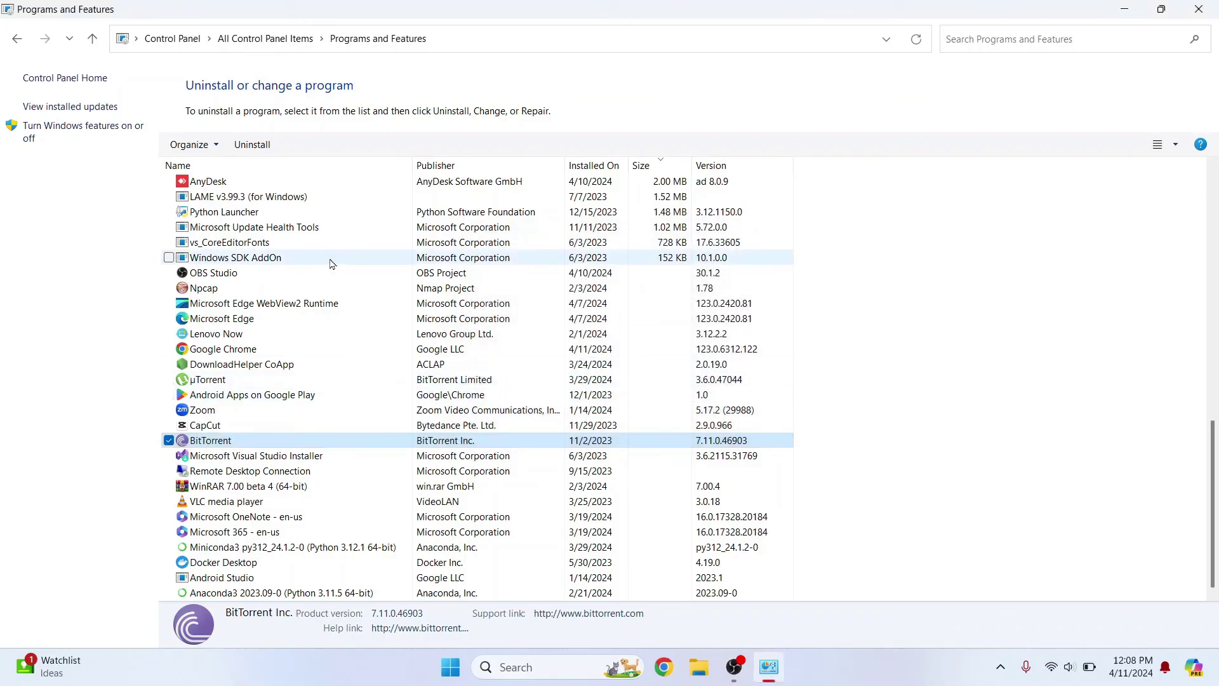
# Uninstall OBS-VirtualCam and dismiss its removal success message
pyautogui.scroll(5, 330, 263)
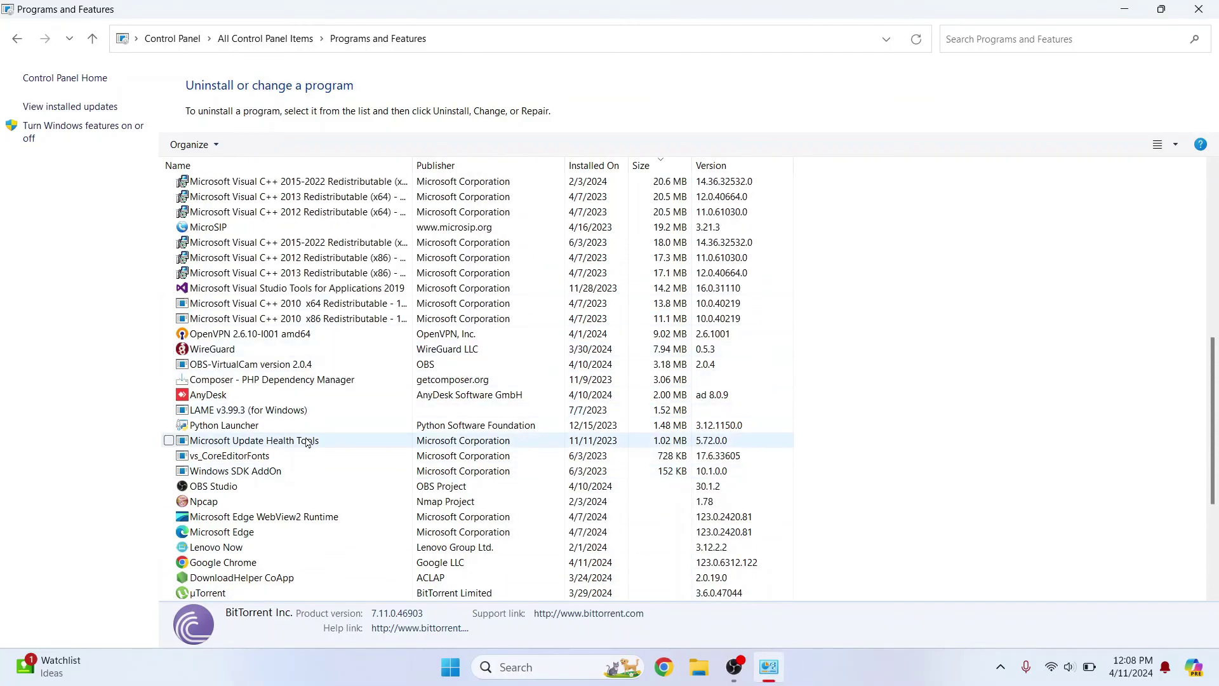
pyautogui.scroll(3, 307, 442)
pyautogui.scroll(2, 311, 268)
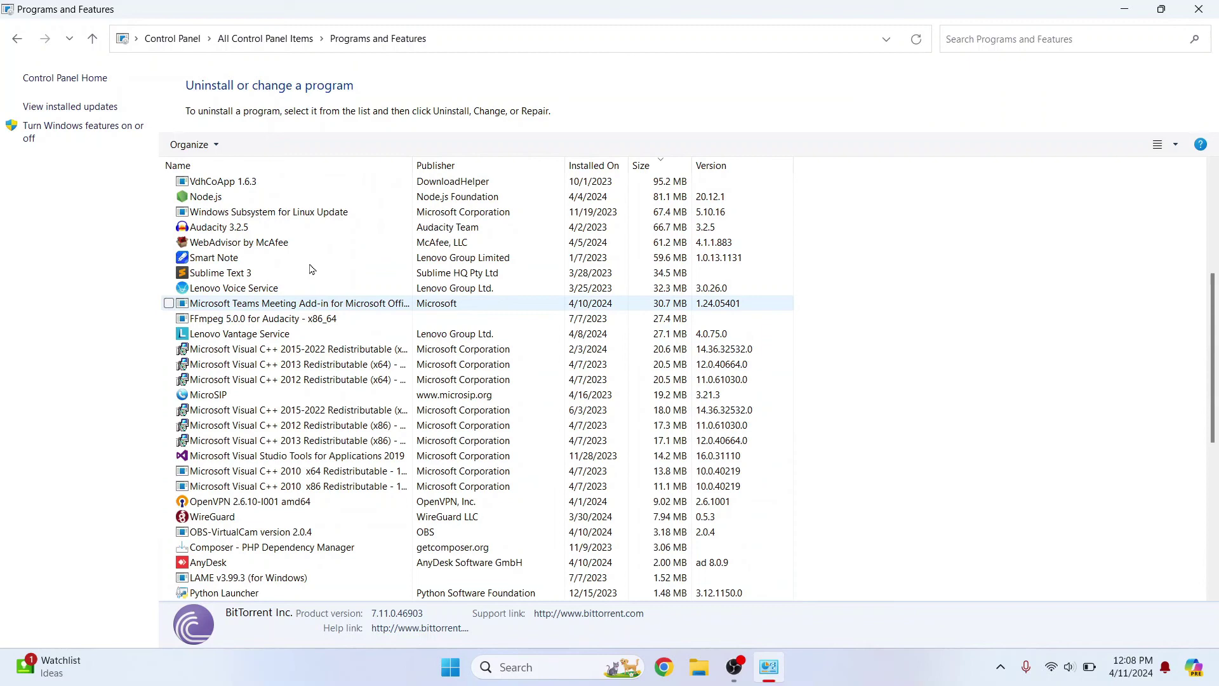
pyautogui.scroll(-3, 295, 532)
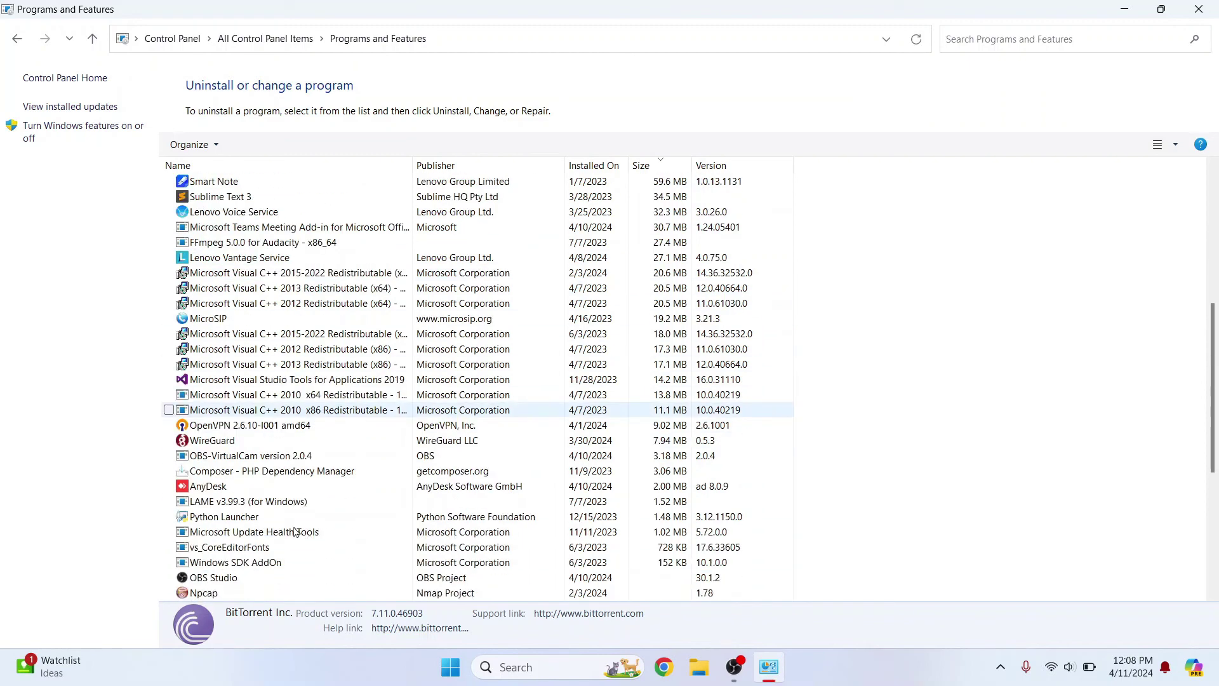
pyautogui.click(270, 457)
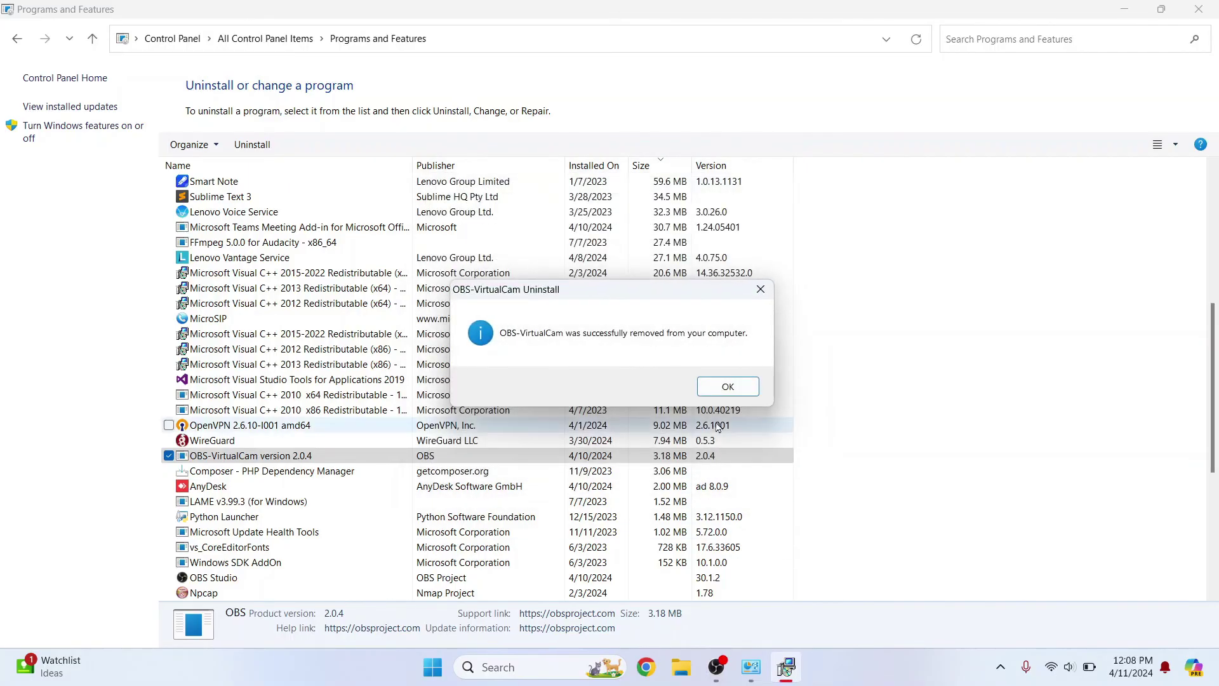
pyautogui.click(727, 383)
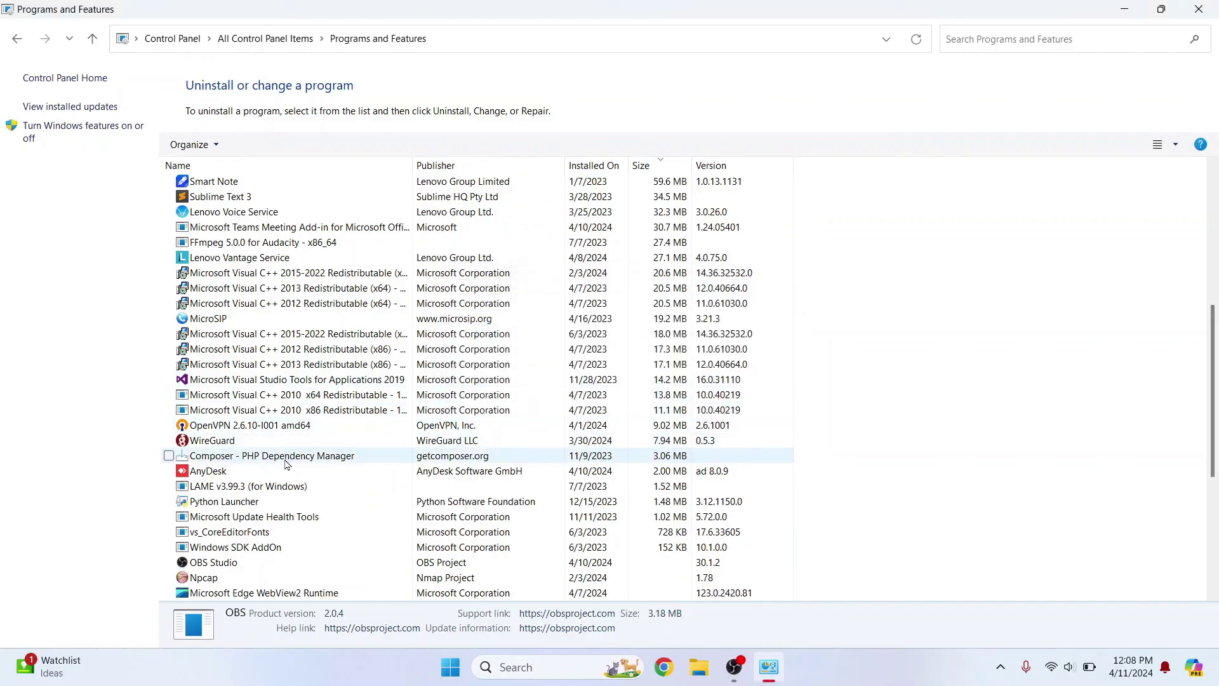
# Start uninstalling WireGuard and confirm its removal
pyautogui.doubleClick(221, 444)
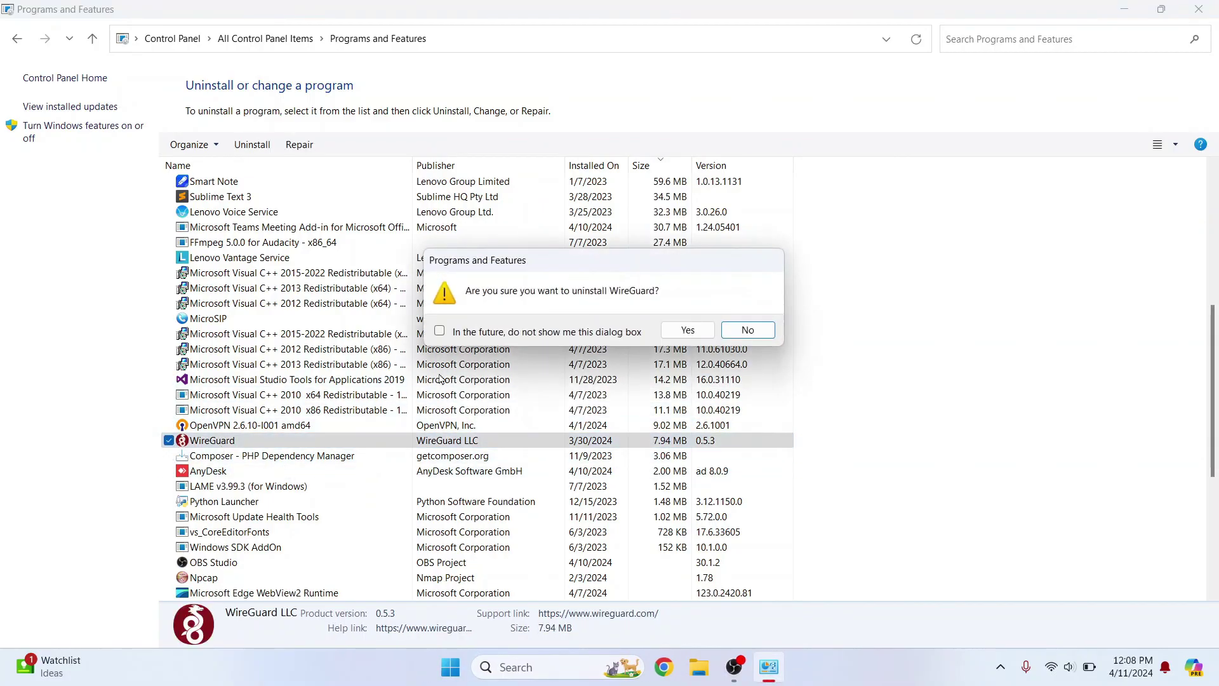
pyautogui.click(680, 331)
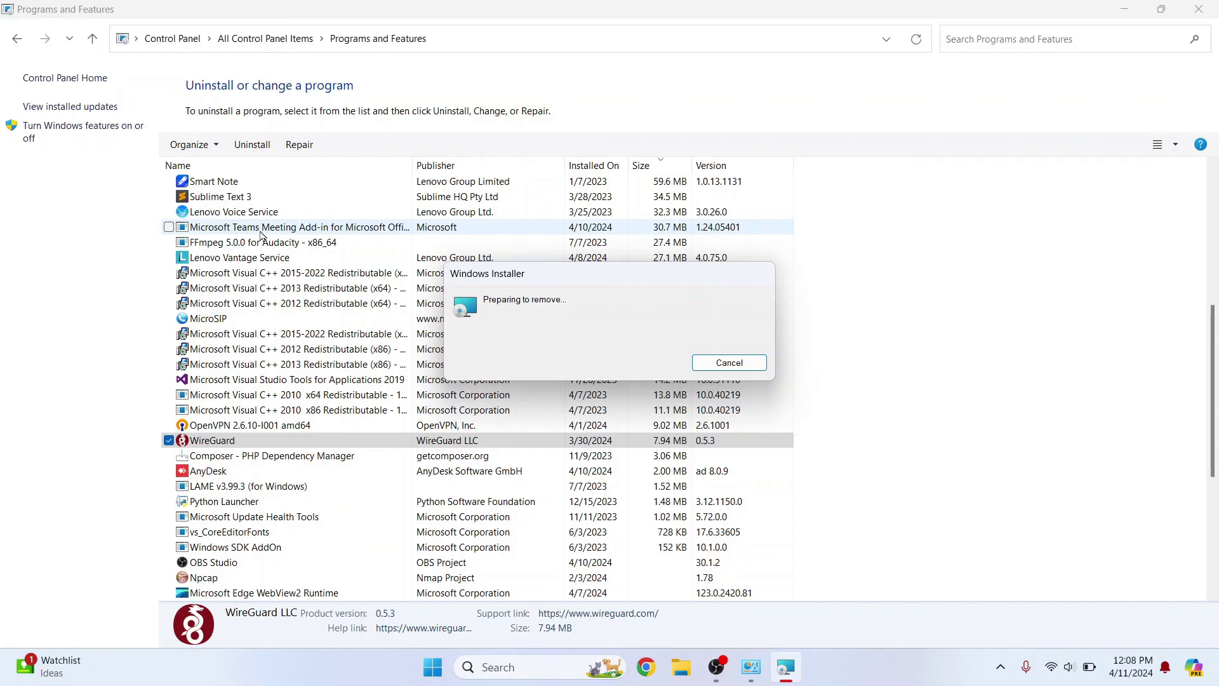
pyautogui.scroll(-6, 260, 237)
pyautogui.scroll(15, 260, 236)
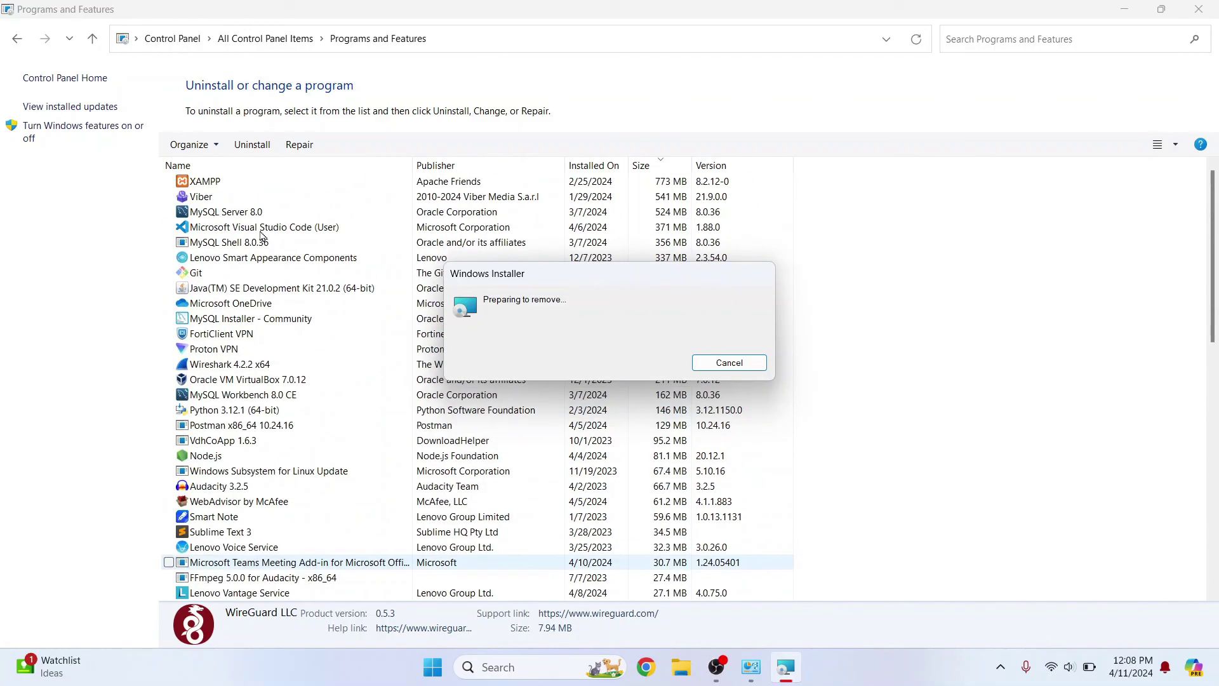